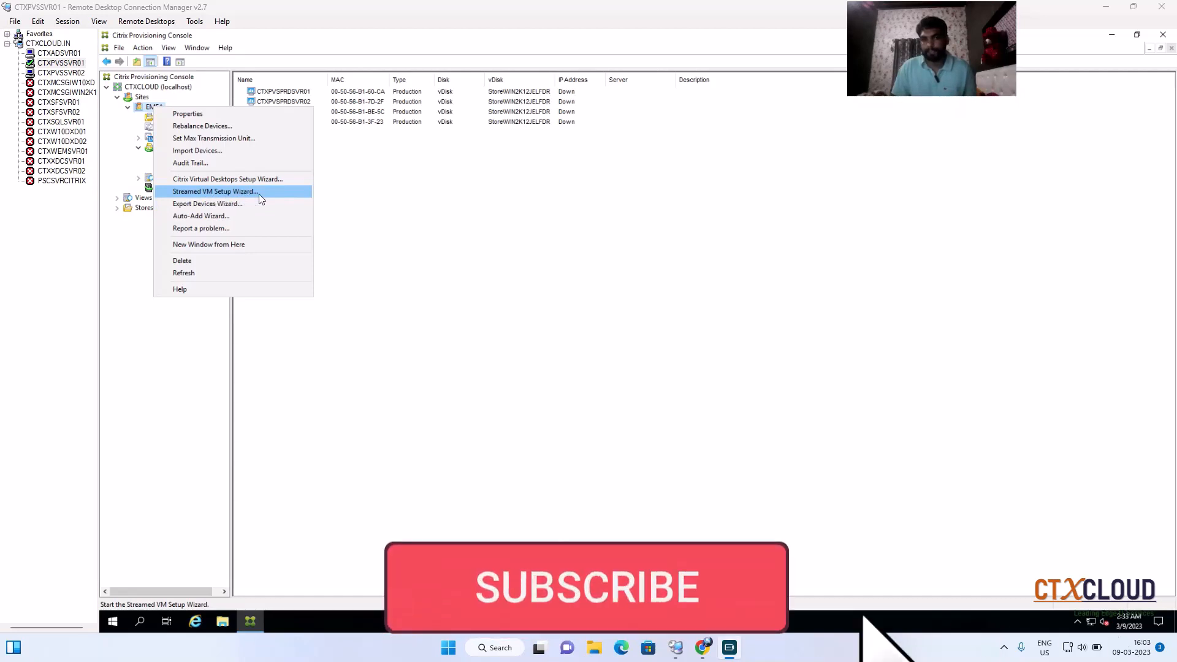
Step: On CTXXDCSVR01, start a new multi-session OS machine catalog with power-managed machines deployed using Citrix Provisioning
click(390, 187)
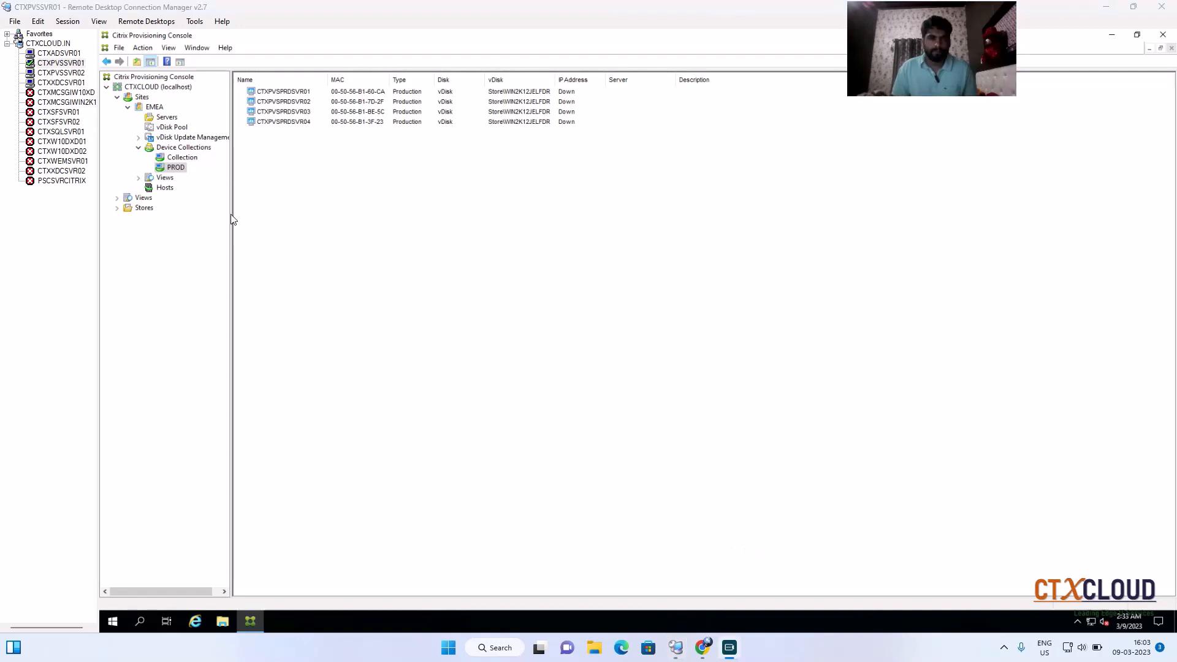
click(57, 82)
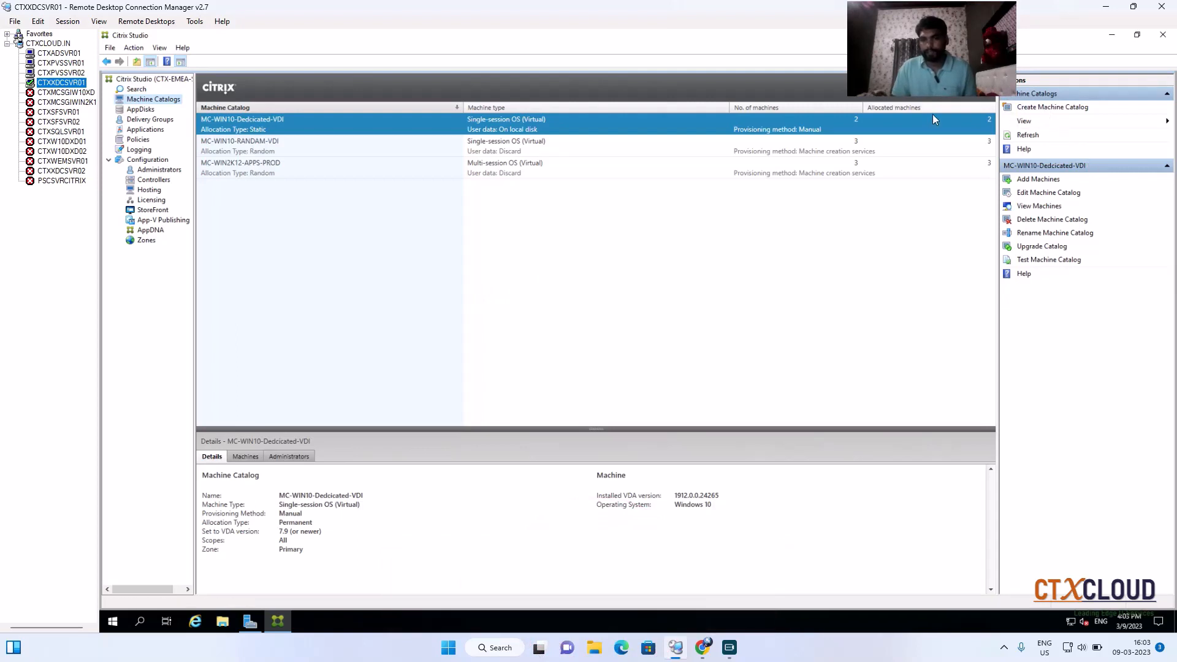
click(1043, 109)
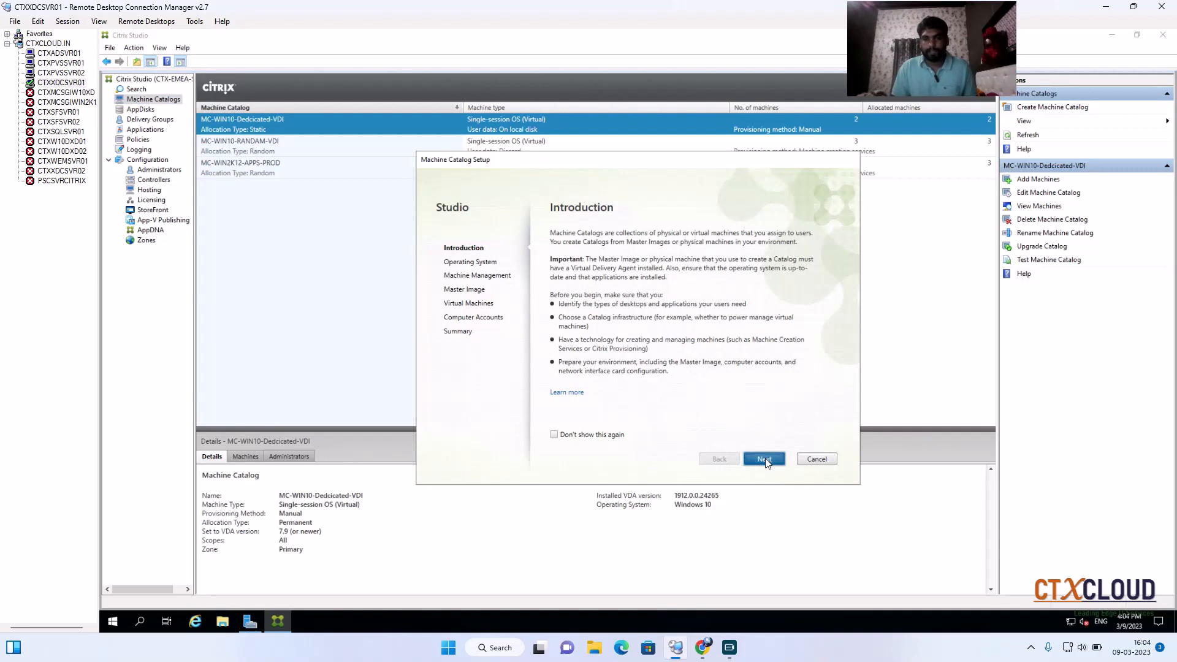
click(765, 460)
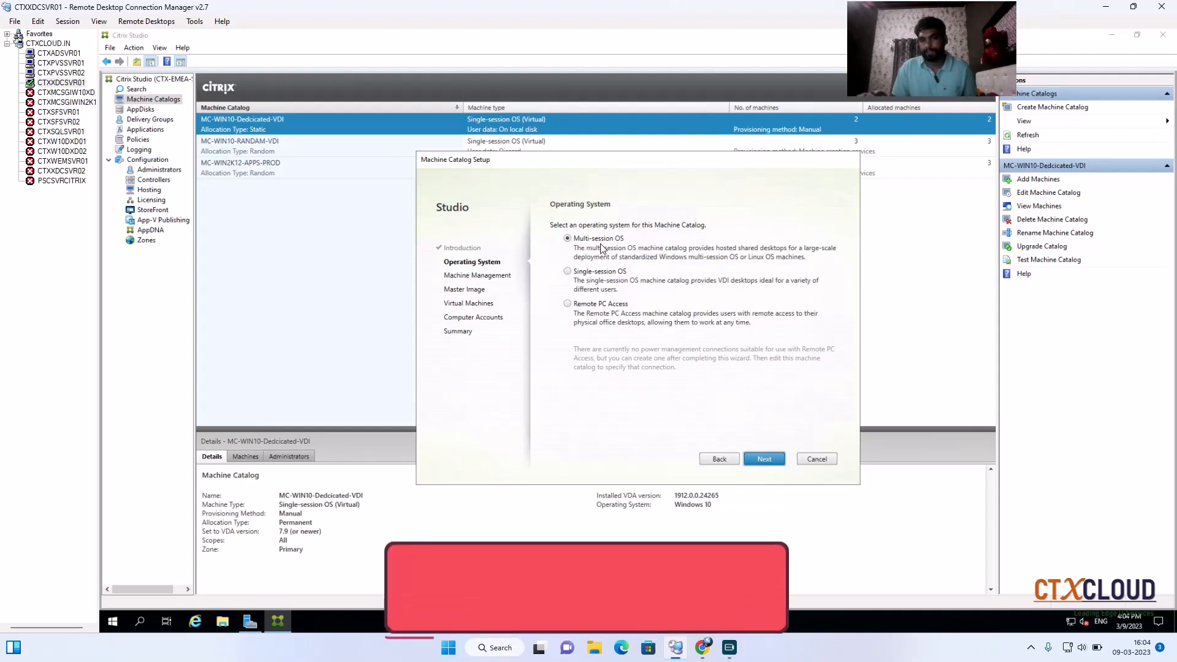
click(764, 460)
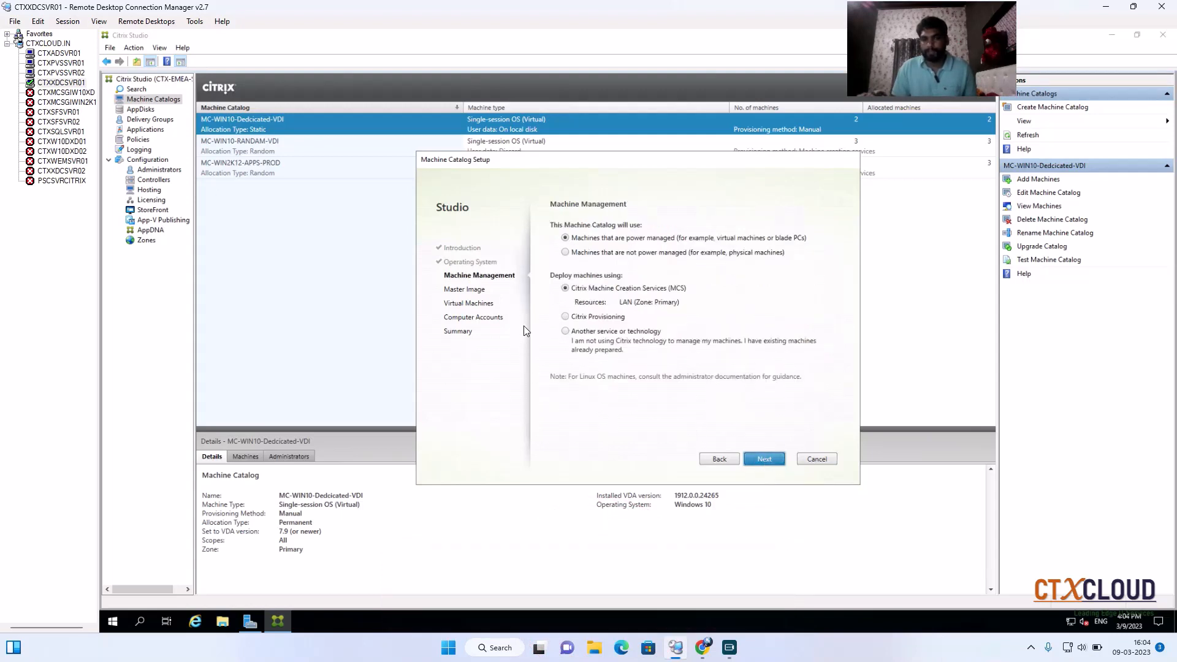
click(566, 318)
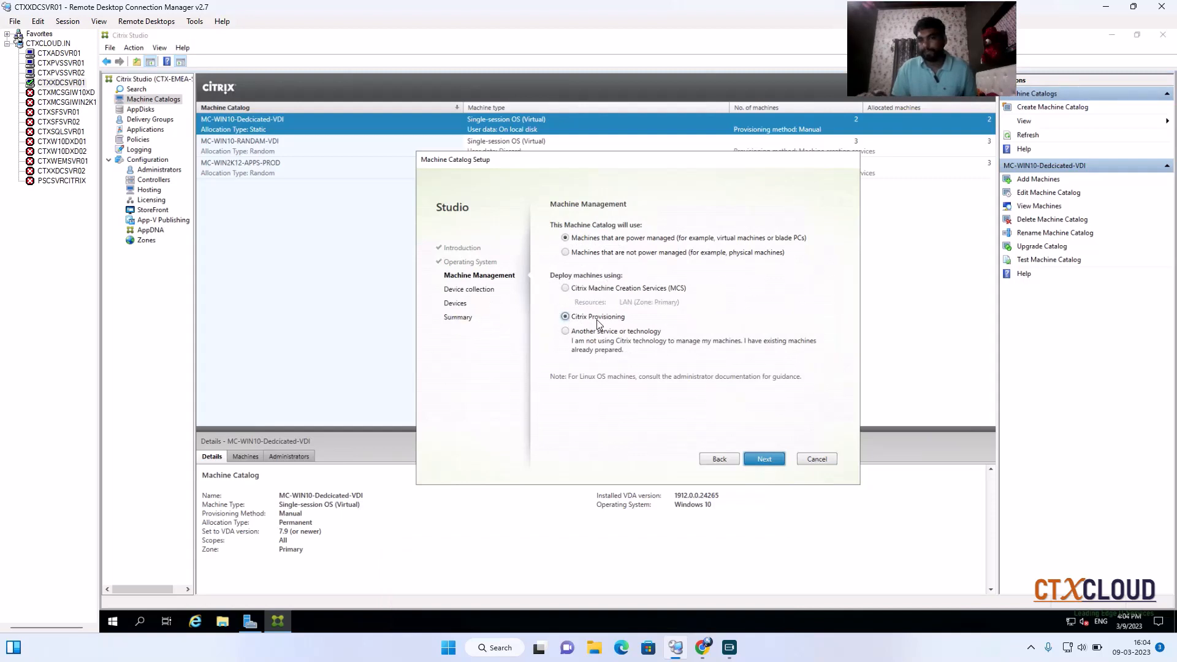
click(755, 459)
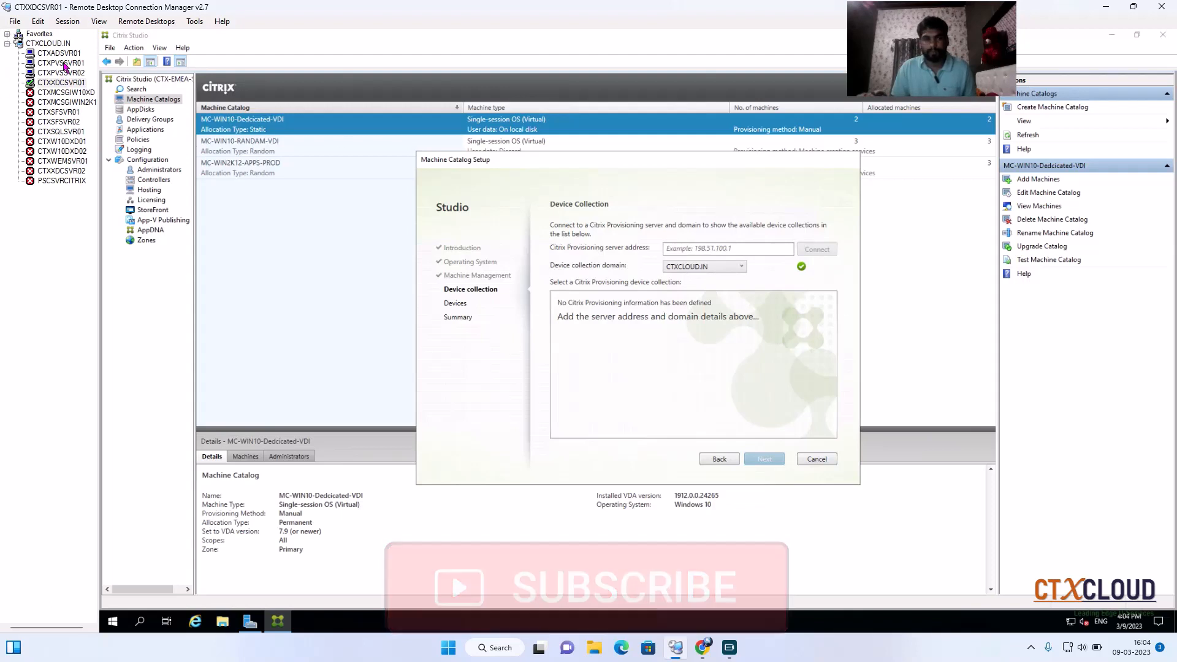
Step: Copy the server name CTXPVSSVR01 from that server's connection properties, leaving the properties unchanged
click(62, 63)
right_click(63, 63)
click(112, 291)
key(ctrl+c)
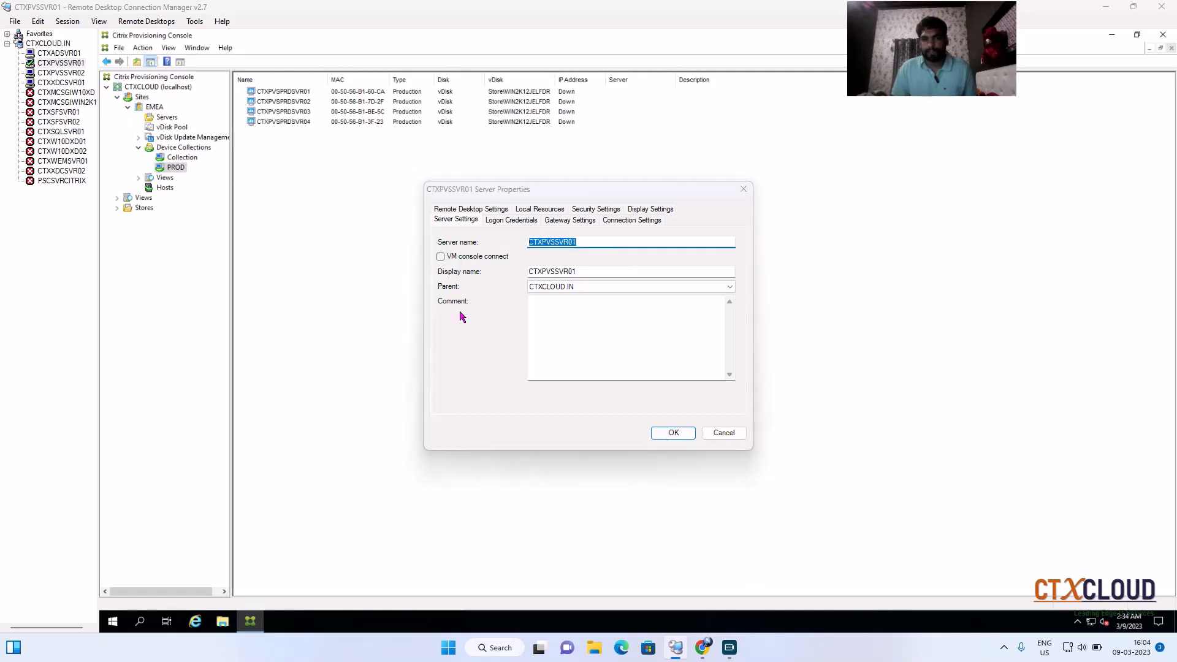
click(716, 432)
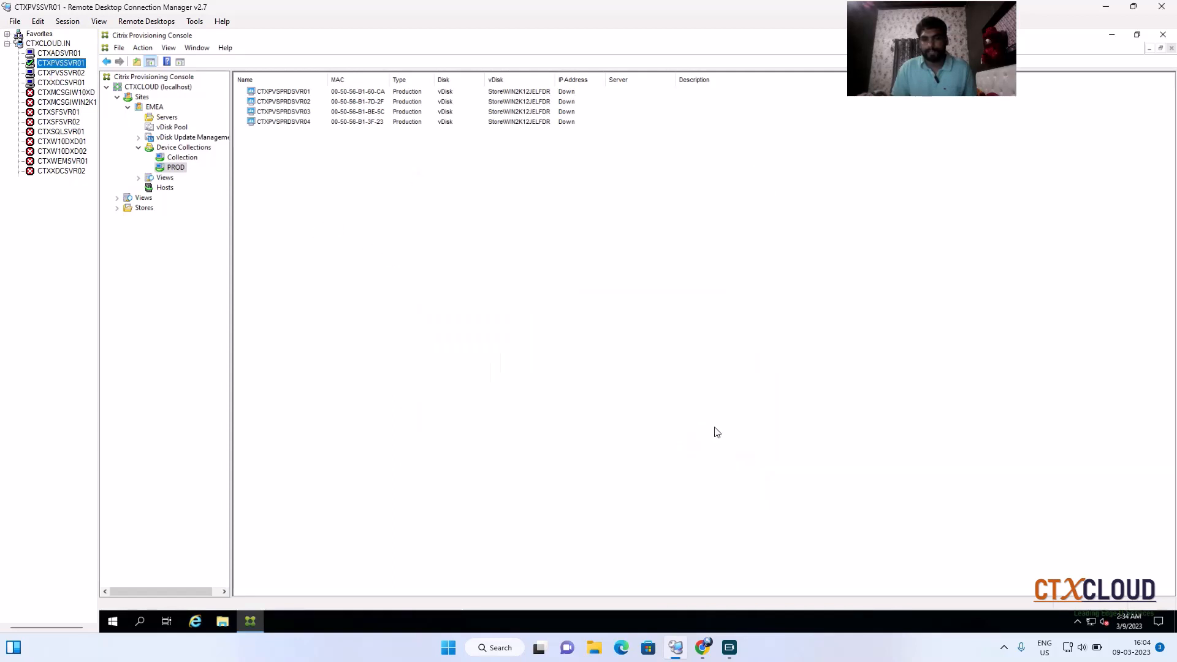
Step: Back on CTXXDCSVR01, set the Citrix Provisioning server address to CTXPVSSVR01 and connect to it
click(60, 82)
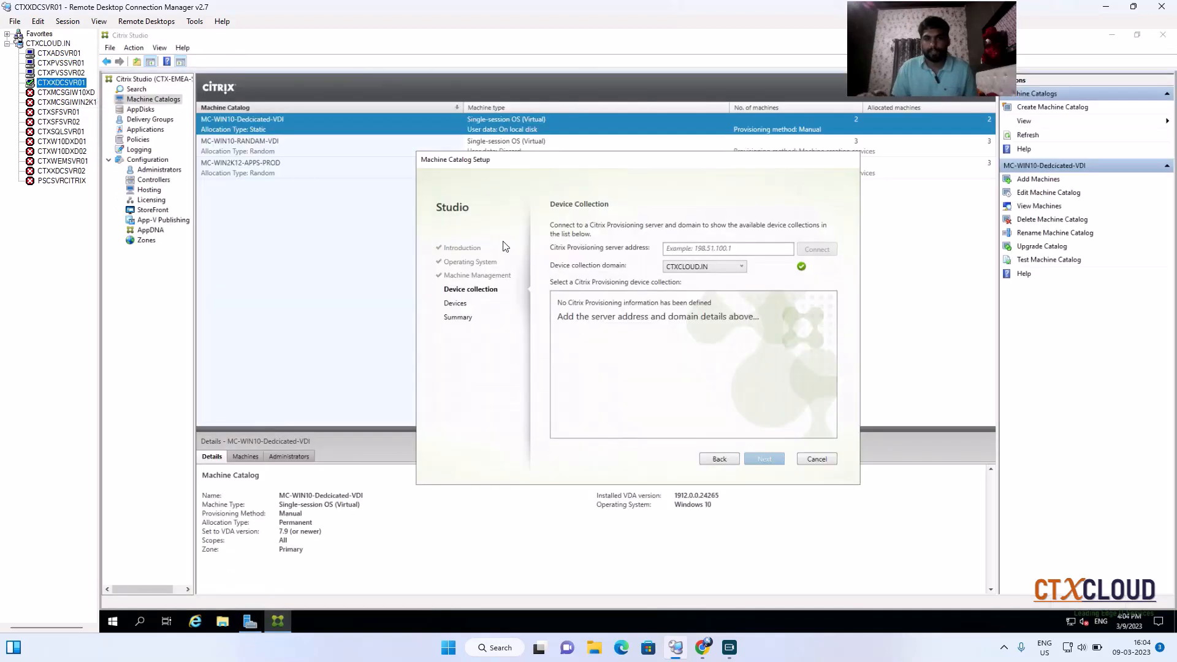
click(689, 249)
key(ctrl+v)
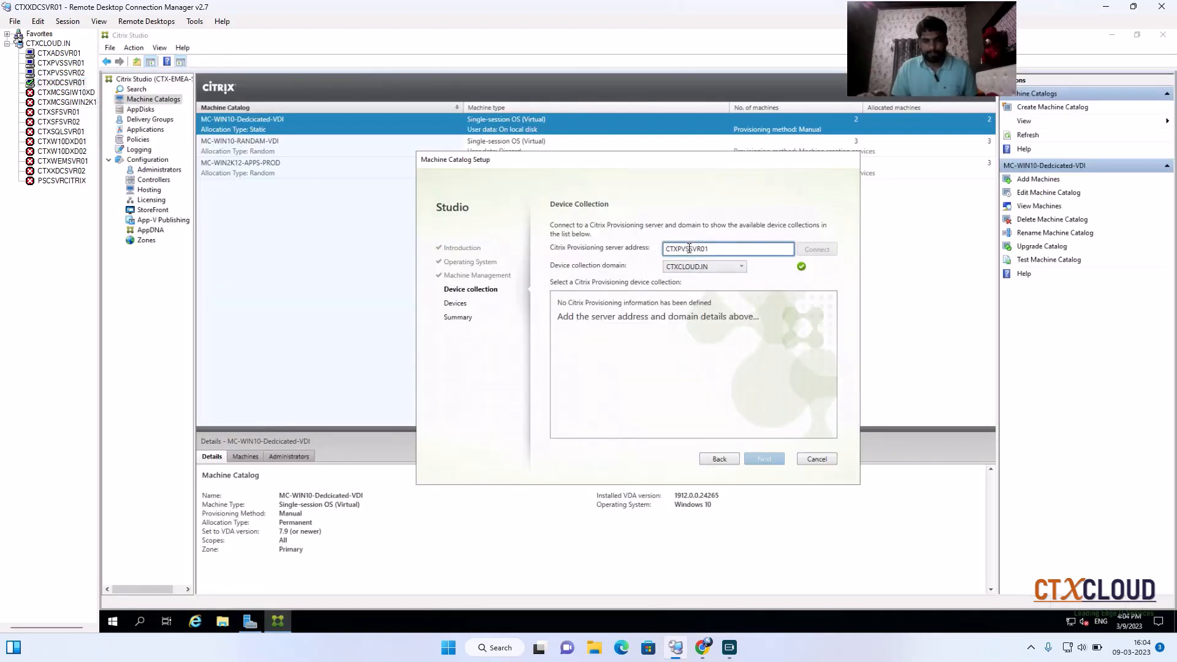
click(821, 254)
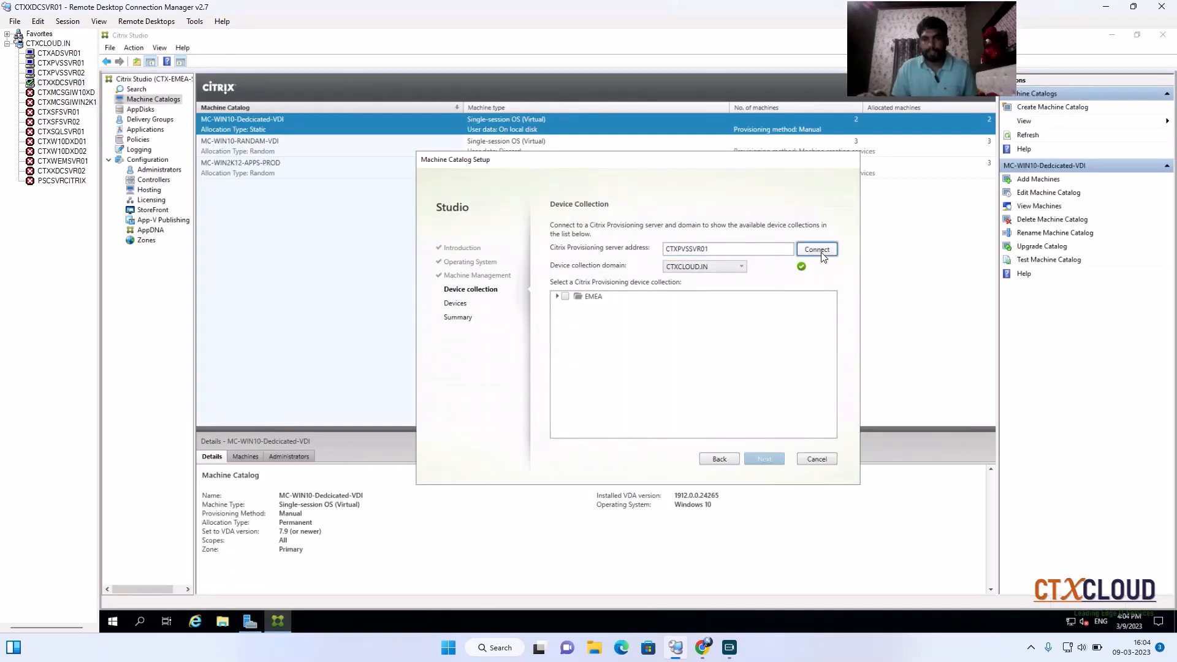
Step: Check the EMEA device collections on CTXPVSSVR01, and select PROD as the new catalog's device collection
click(558, 297)
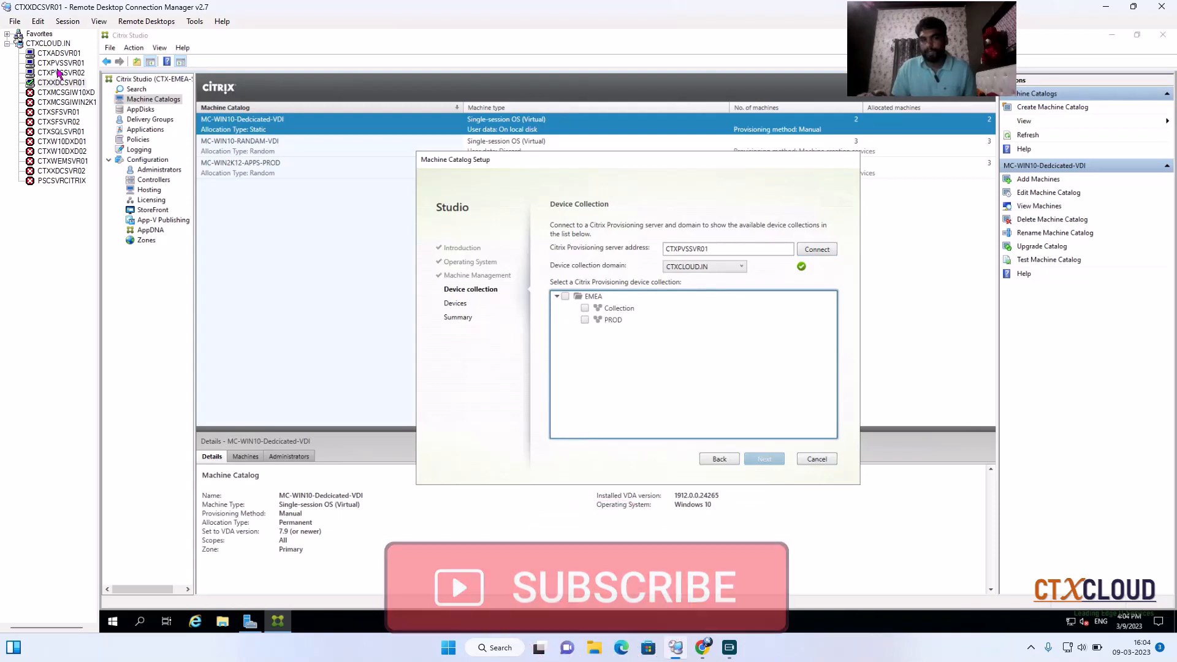
click(60, 74)
click(59, 64)
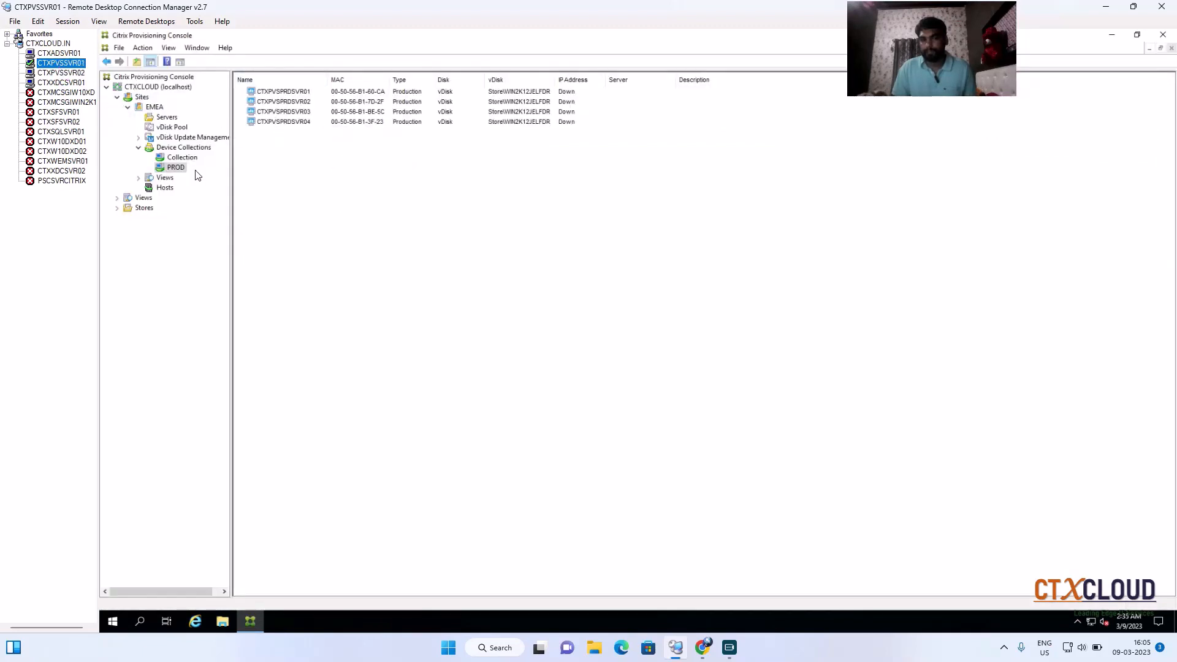
click(43, 73)
click(45, 83)
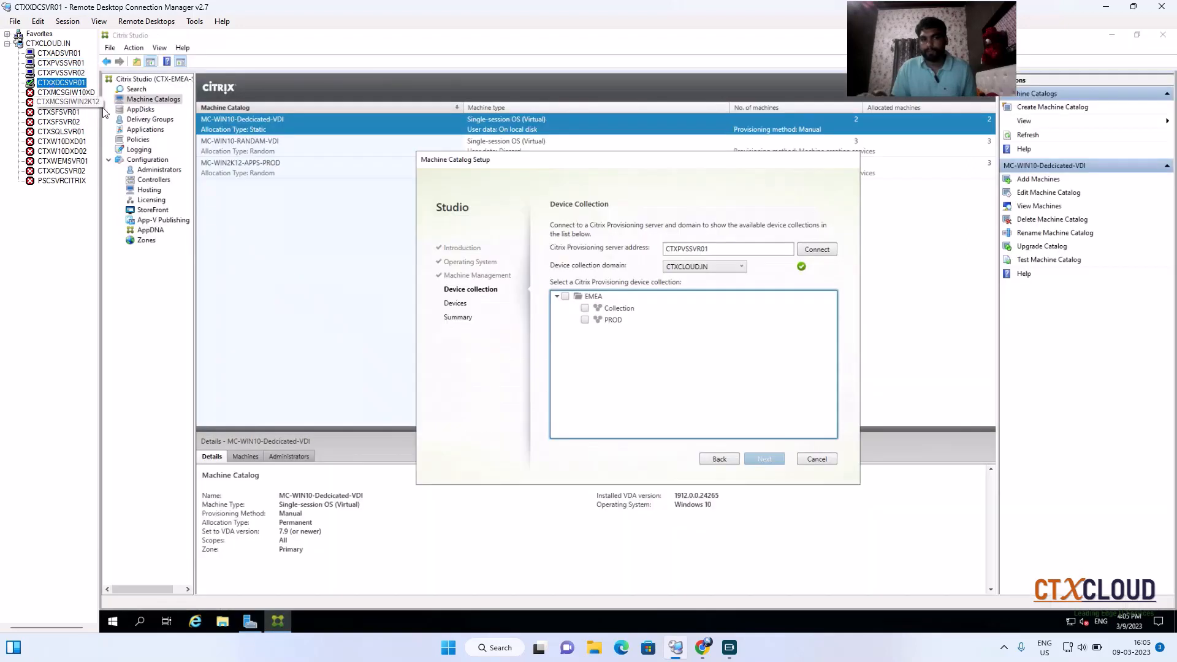
click(585, 320)
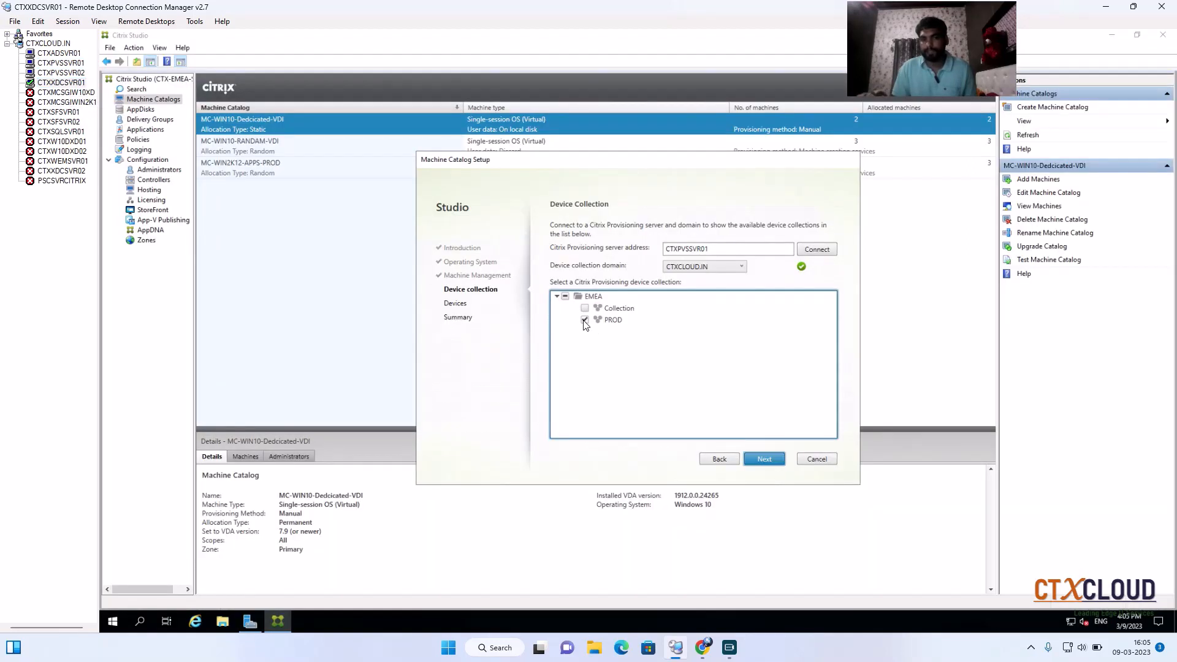
click(755, 456)
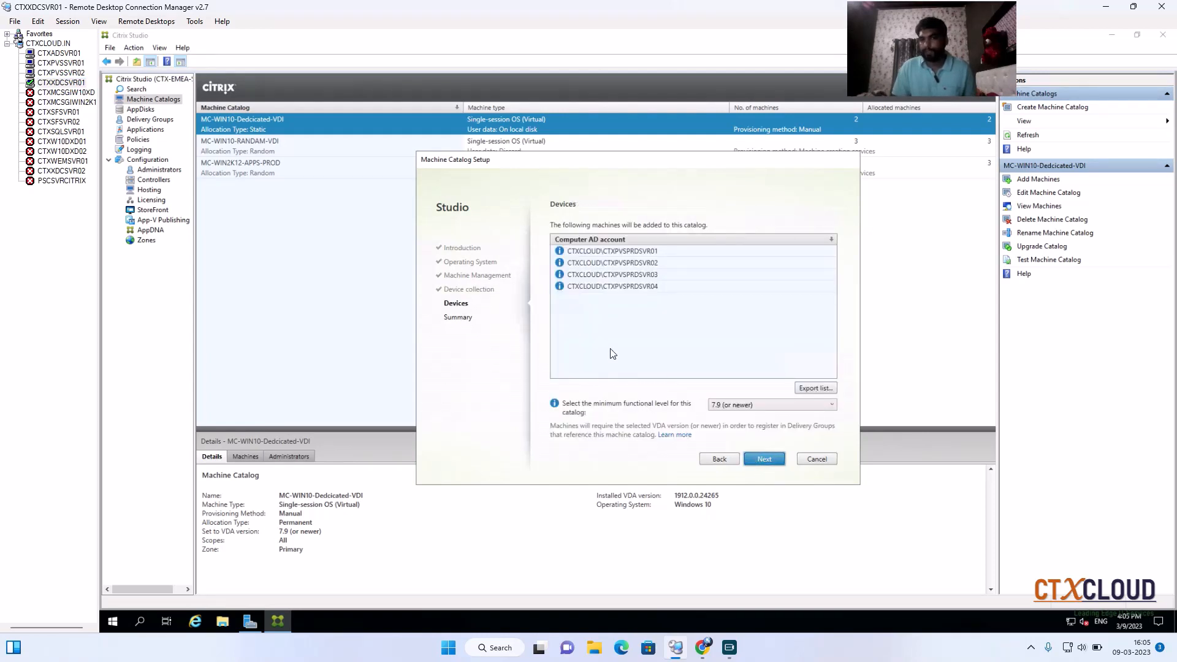
Step: Accept the listed devices with minimum functional level 7.9 (or newer), and finish the catalog with the name MC-WIN2K12-PVS-PROD
click(594, 251)
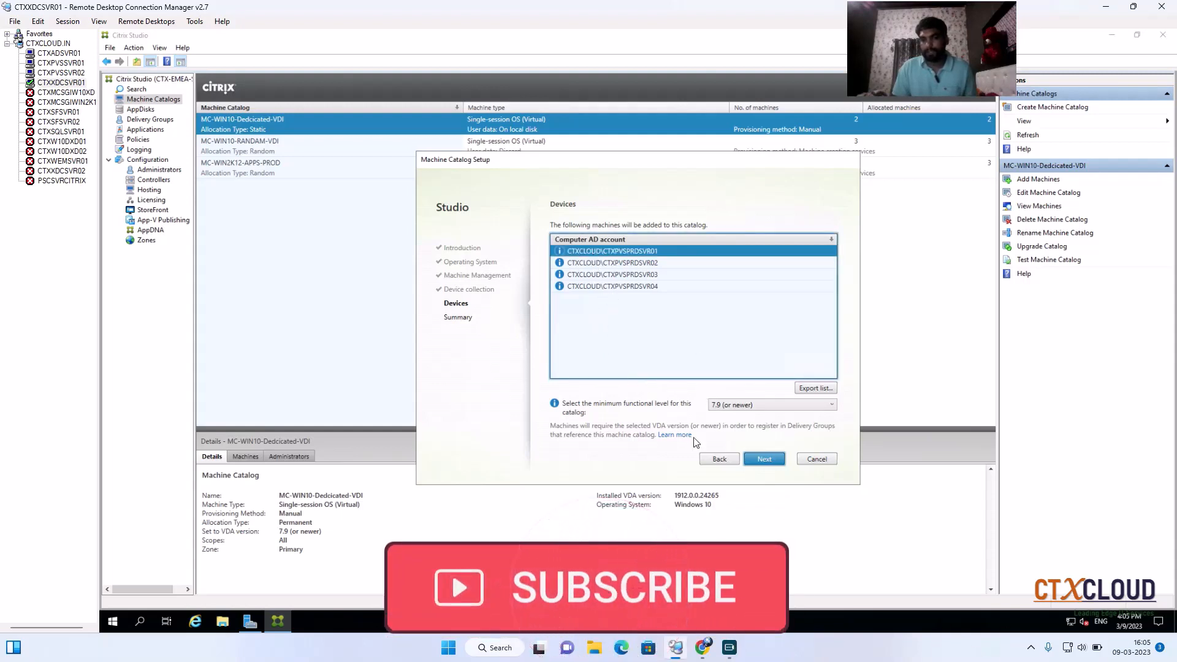
drag(613, 258, 618, 303)
click(755, 459)
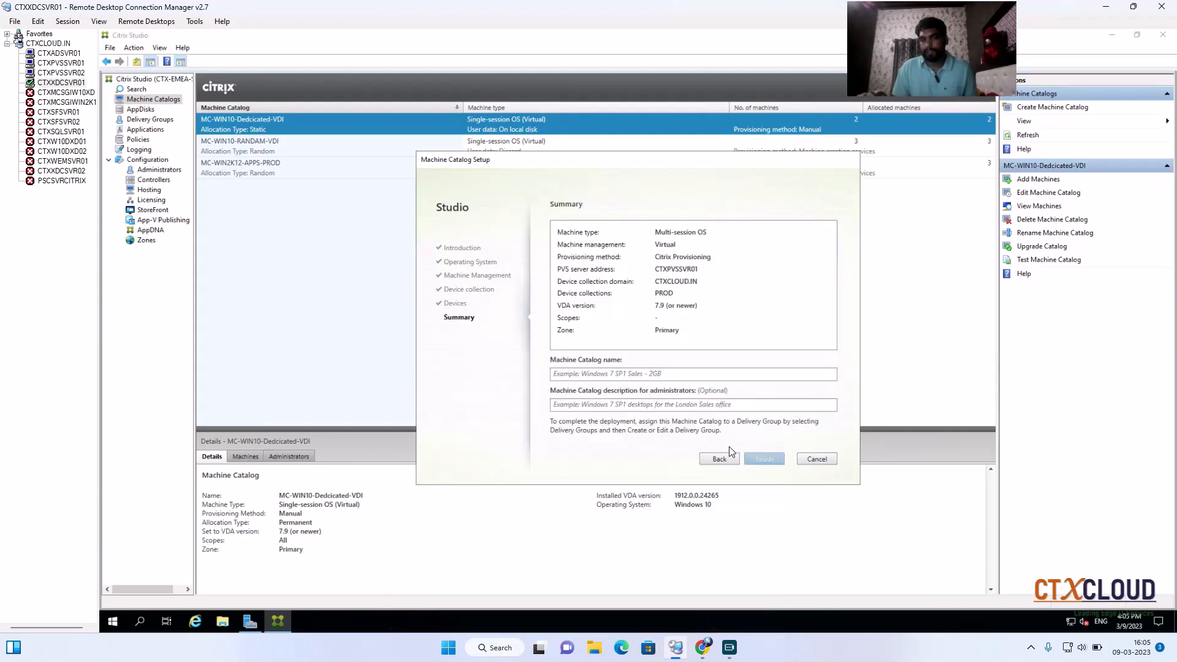
click(571, 375)
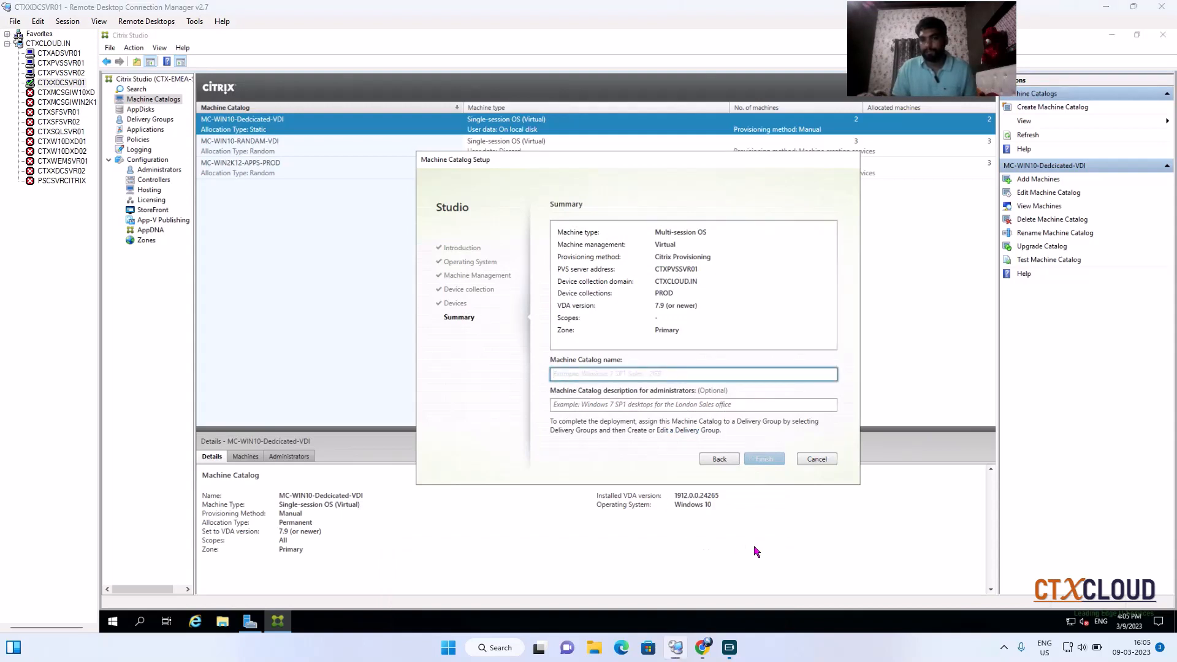
text(MC-WIN2K12-PVS-PROD)
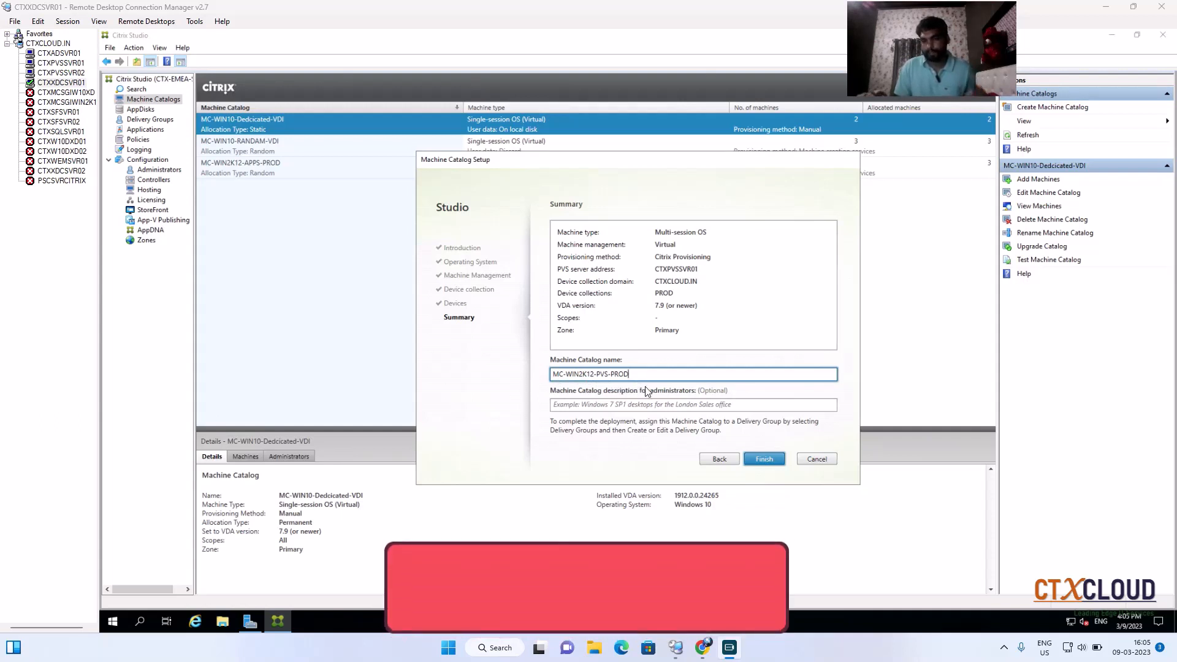
click(764, 464)
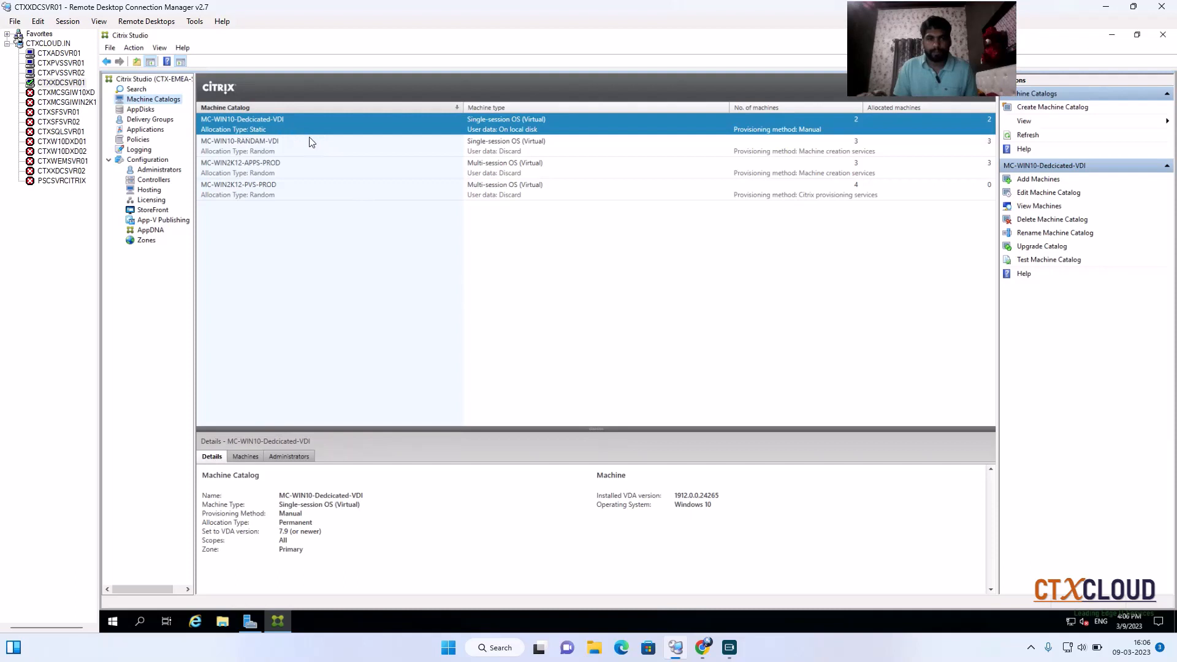
Step: View the machines in the MC-WIN2K12-PVS-PROD catalog and compare their names with the PROD devices on CTXPVSSVR01
click(310, 191)
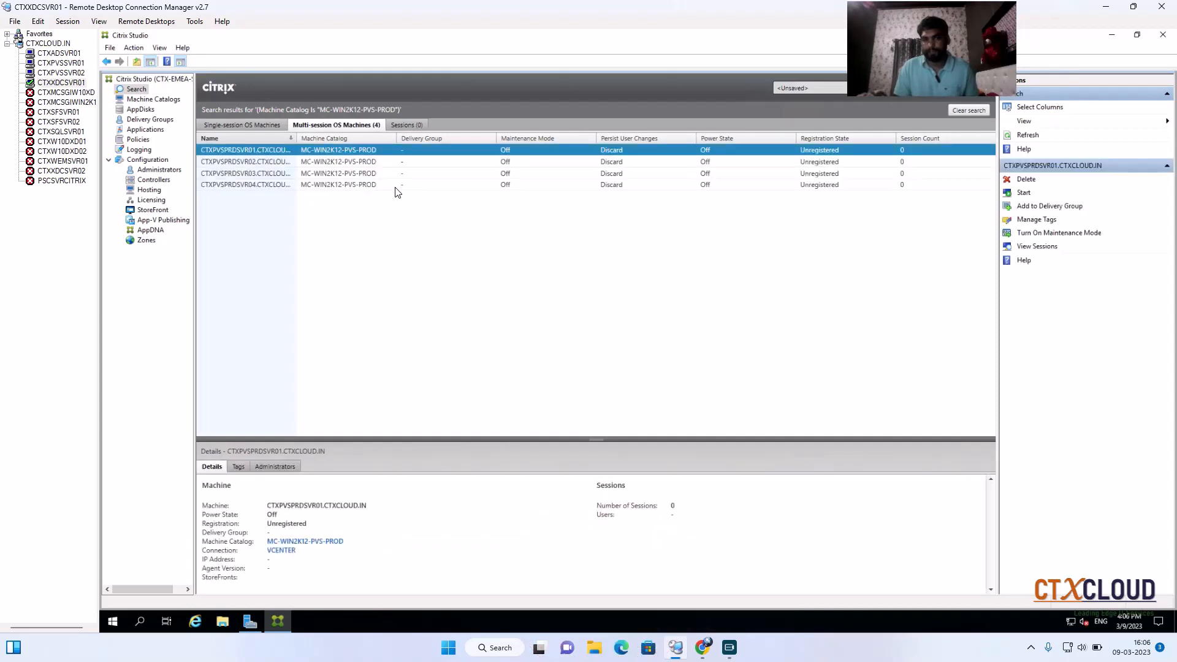
double_click(297, 135)
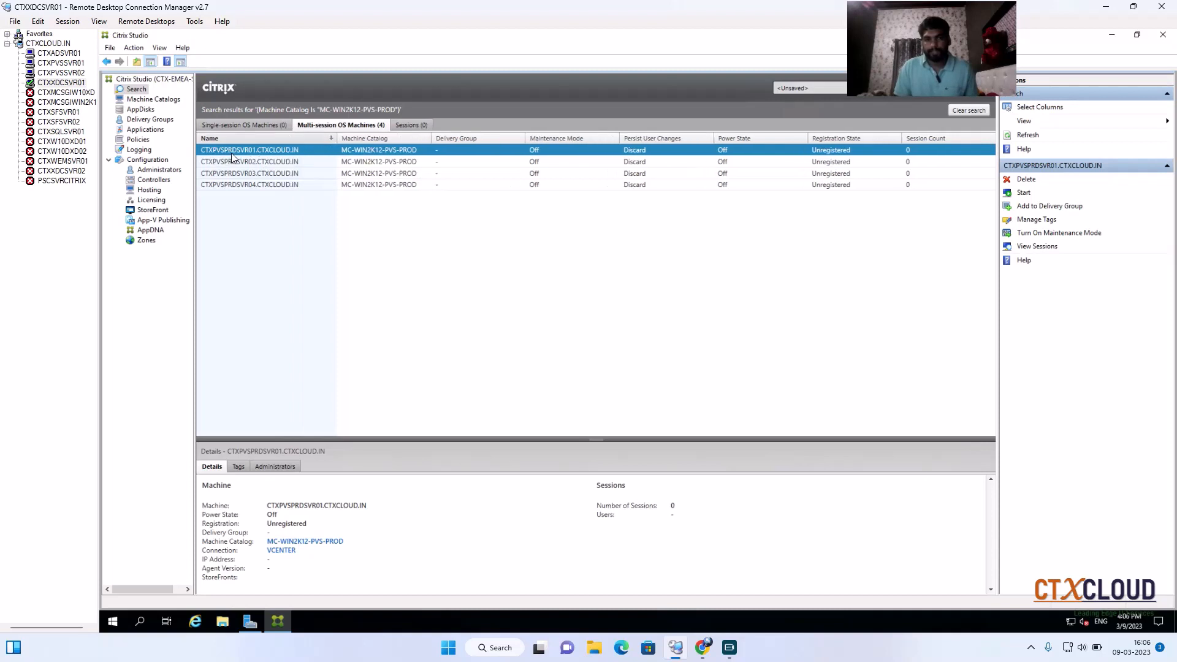
click(59, 63)
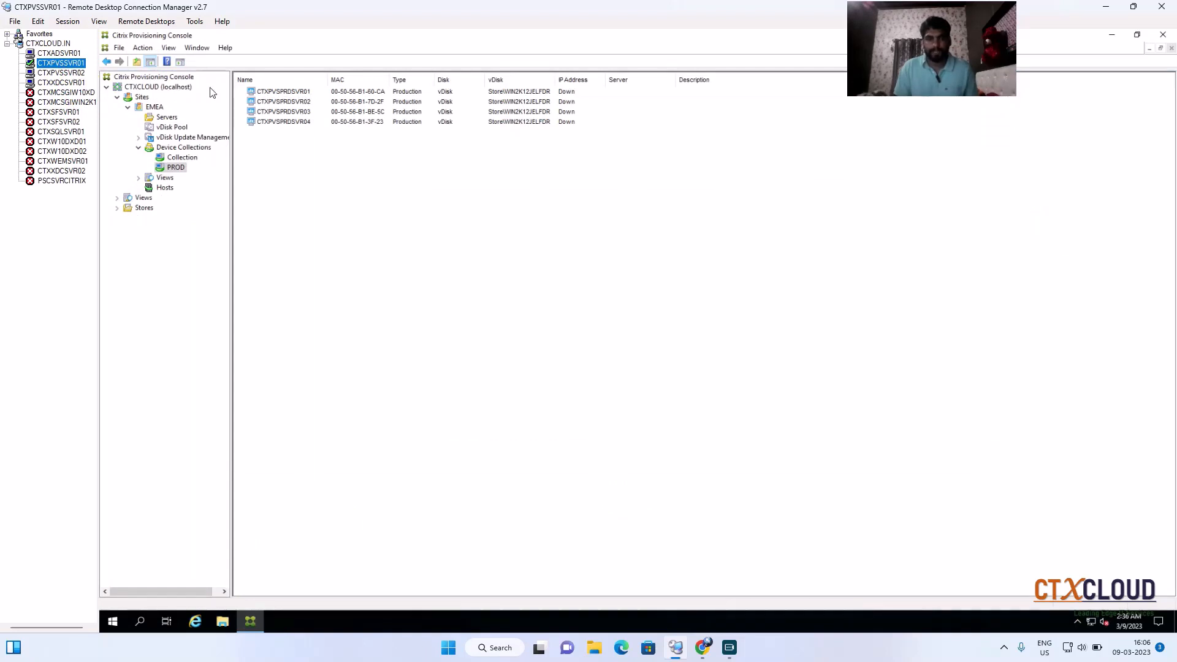
click(62, 73)
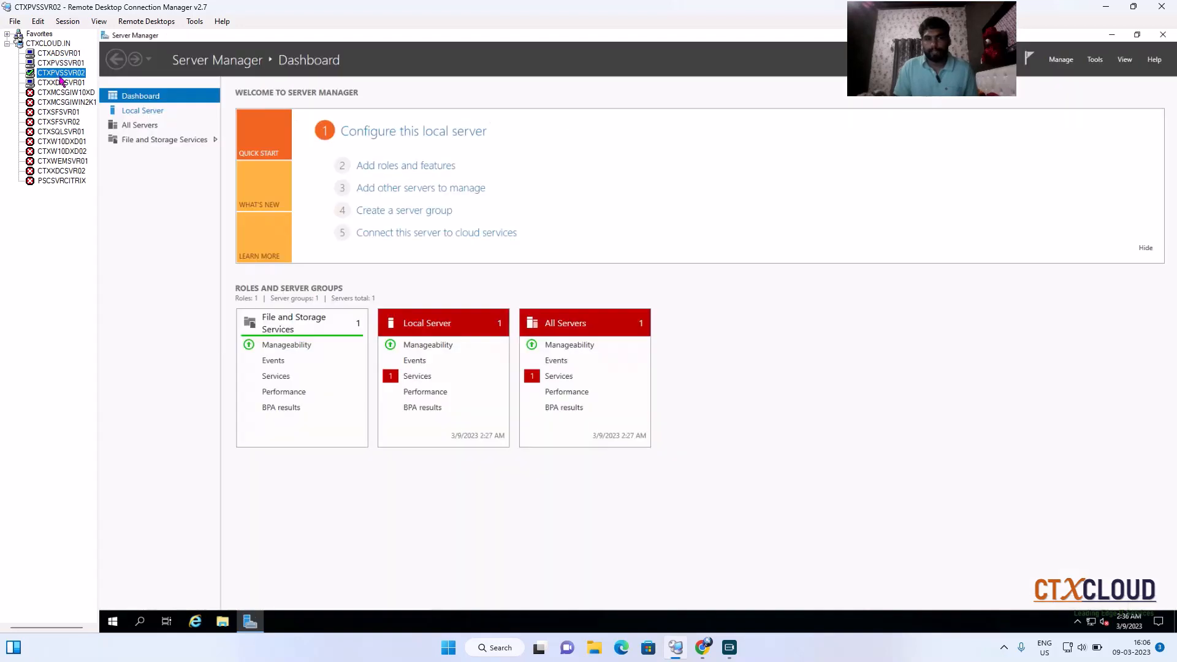
click(53, 84)
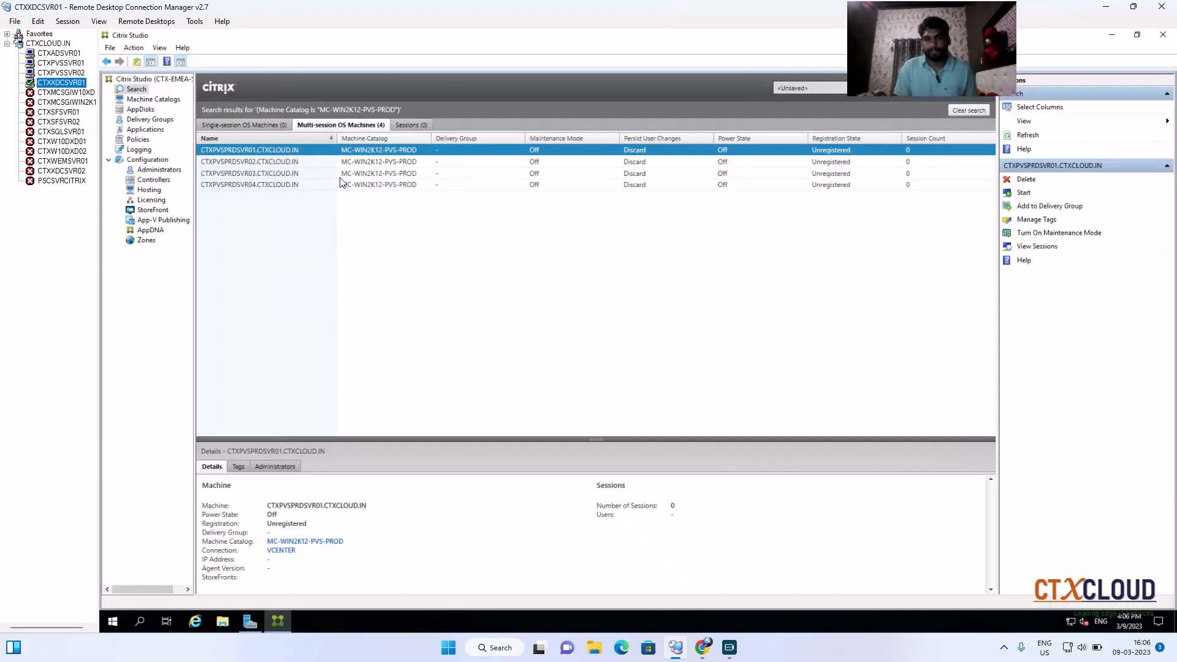
Step: Start a new delivery group from the MC-WIN2K12-PVS-PROD catalog and allow any authenticated users to use it
click(137, 122)
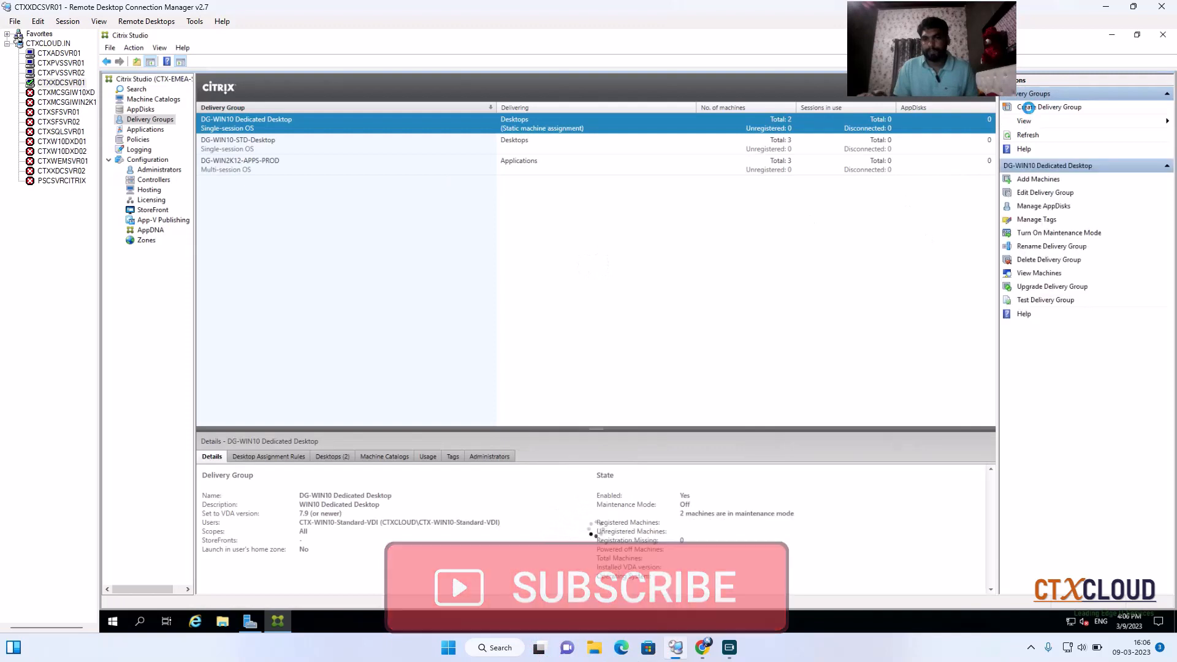
click(1027, 108)
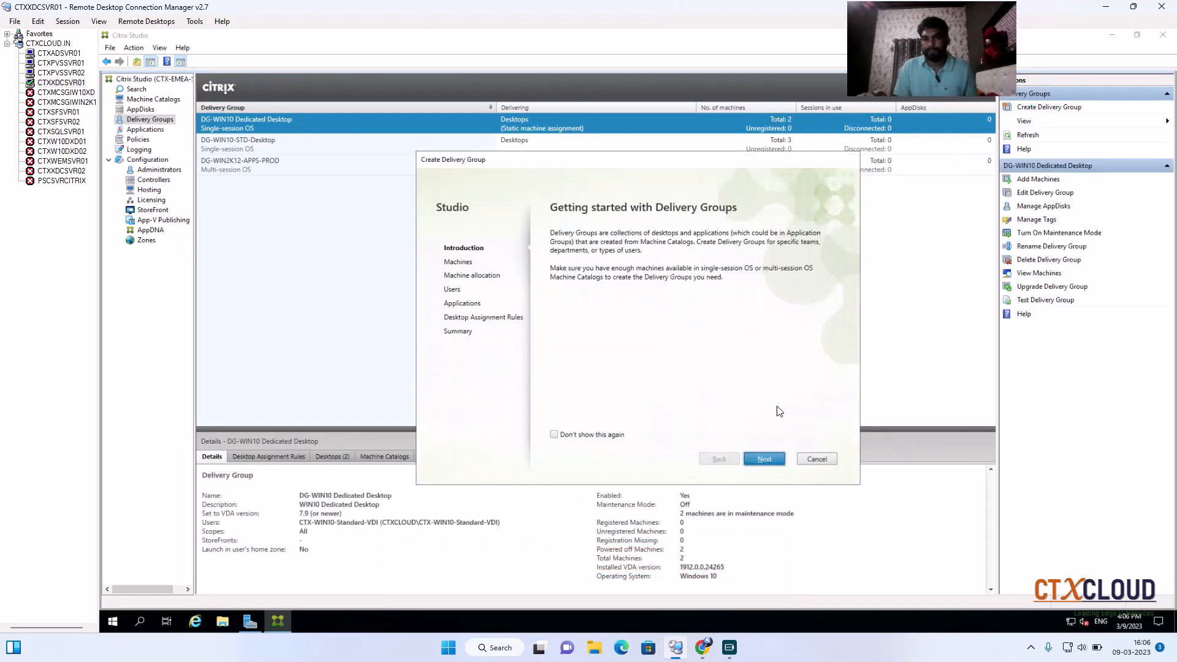
click(756, 458)
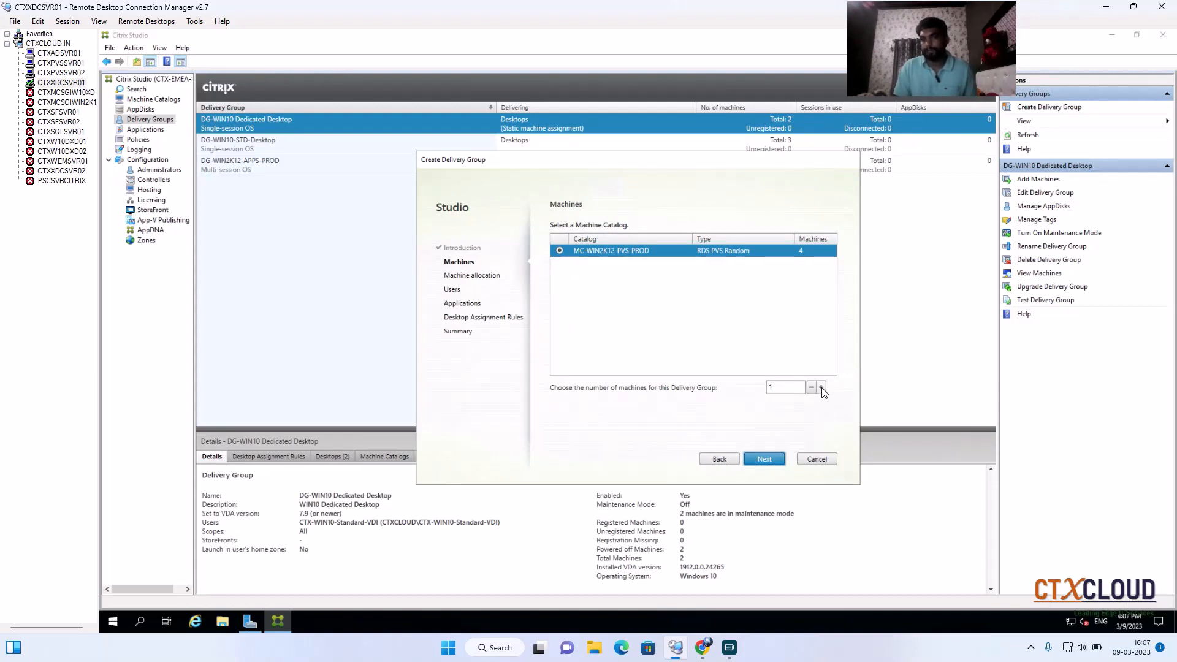
click(756, 458)
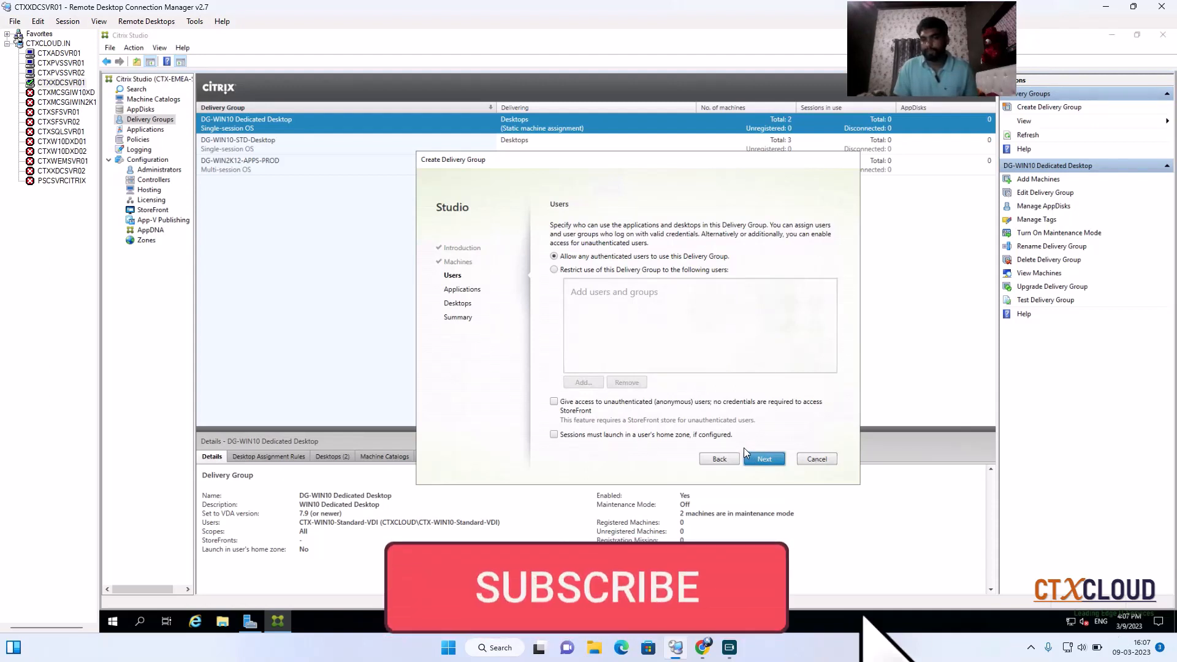
click(762, 460)
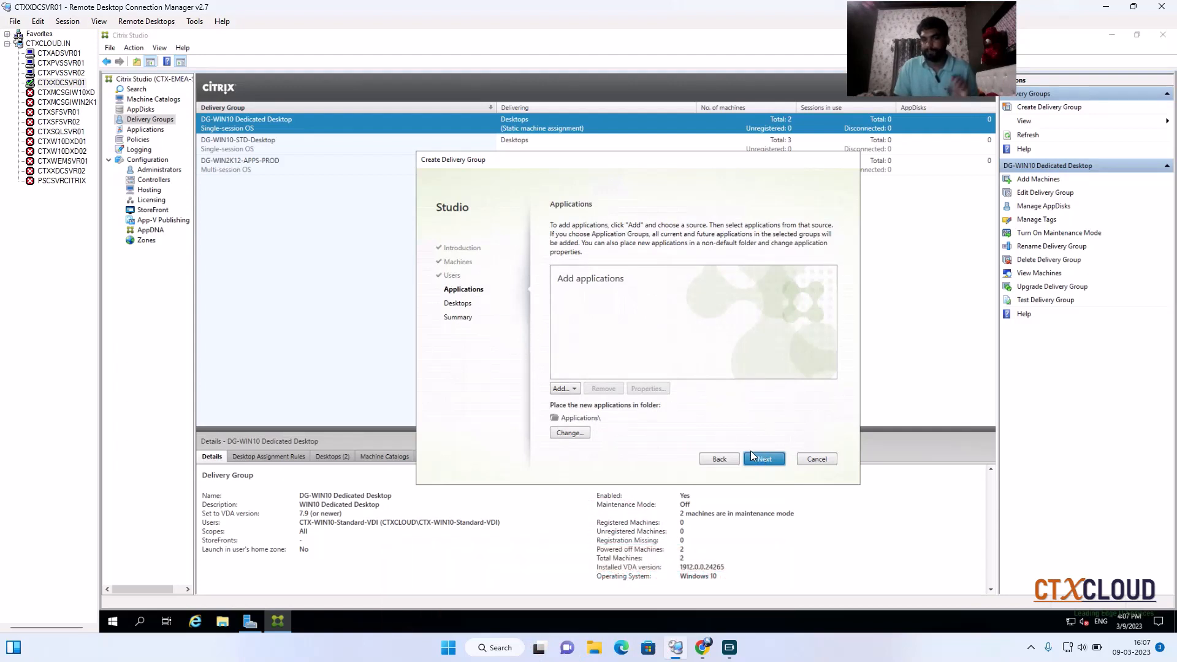
Step: Start adding applications to the new delivery group from the start menu of its machines
click(567, 390)
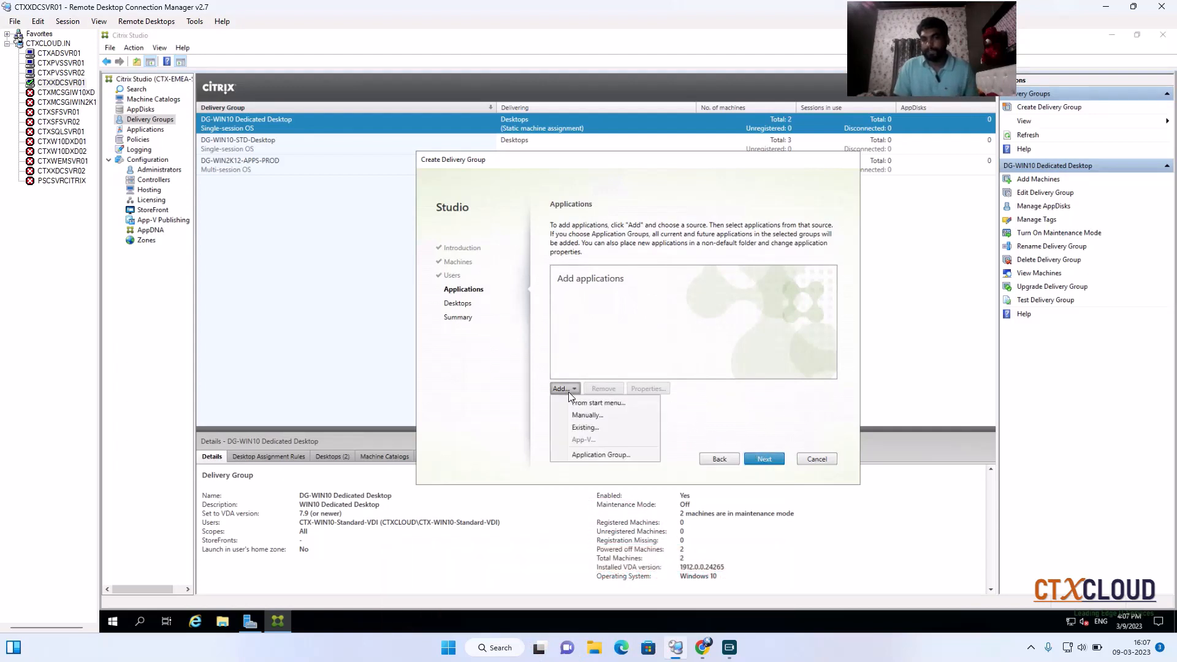
click(577, 408)
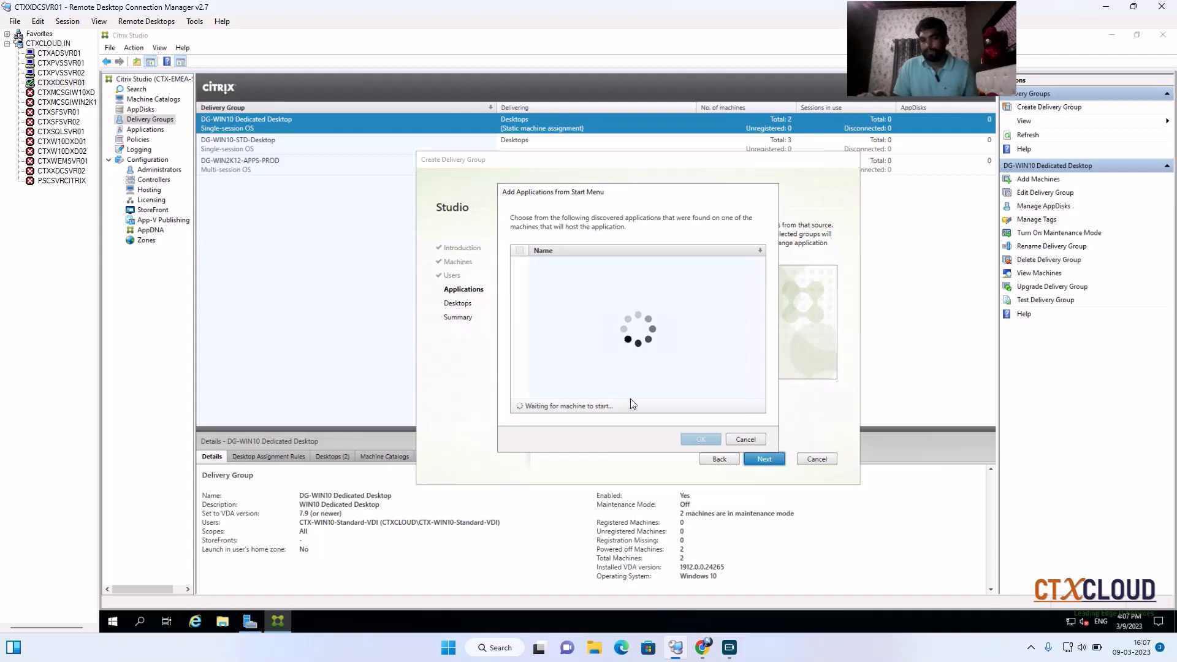
Step: Switch to the vSphere Client, view CTXPVSSVR01 in the web console, and return to Remote Desktop Connection Manager
click(704, 648)
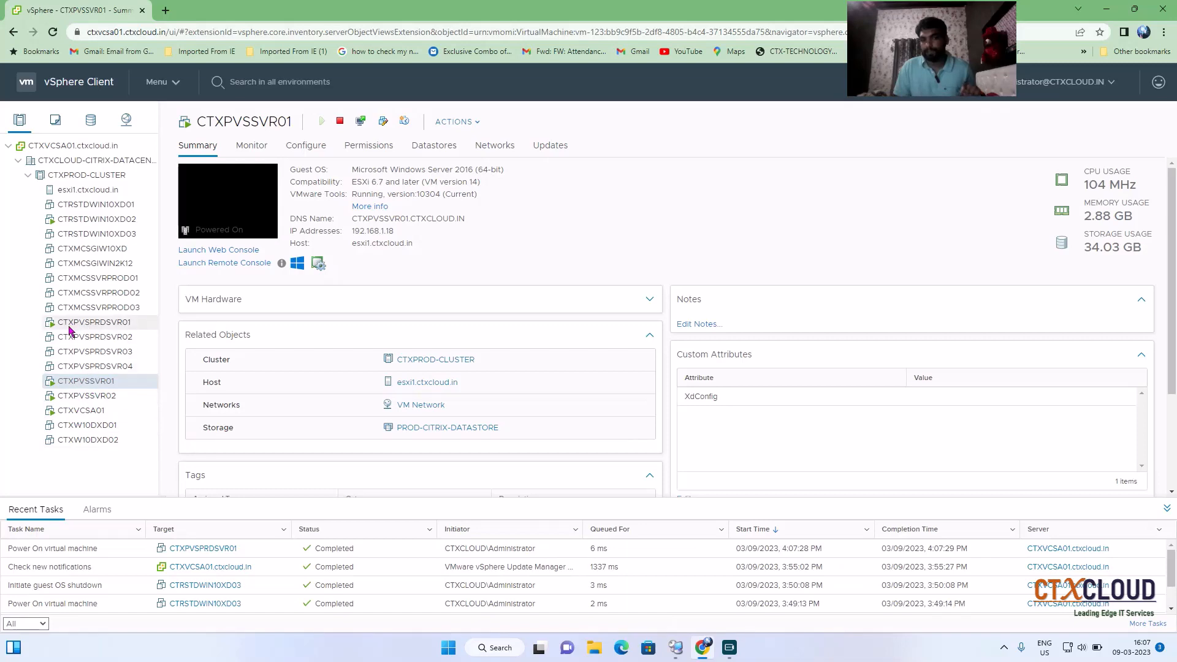
click(221, 227)
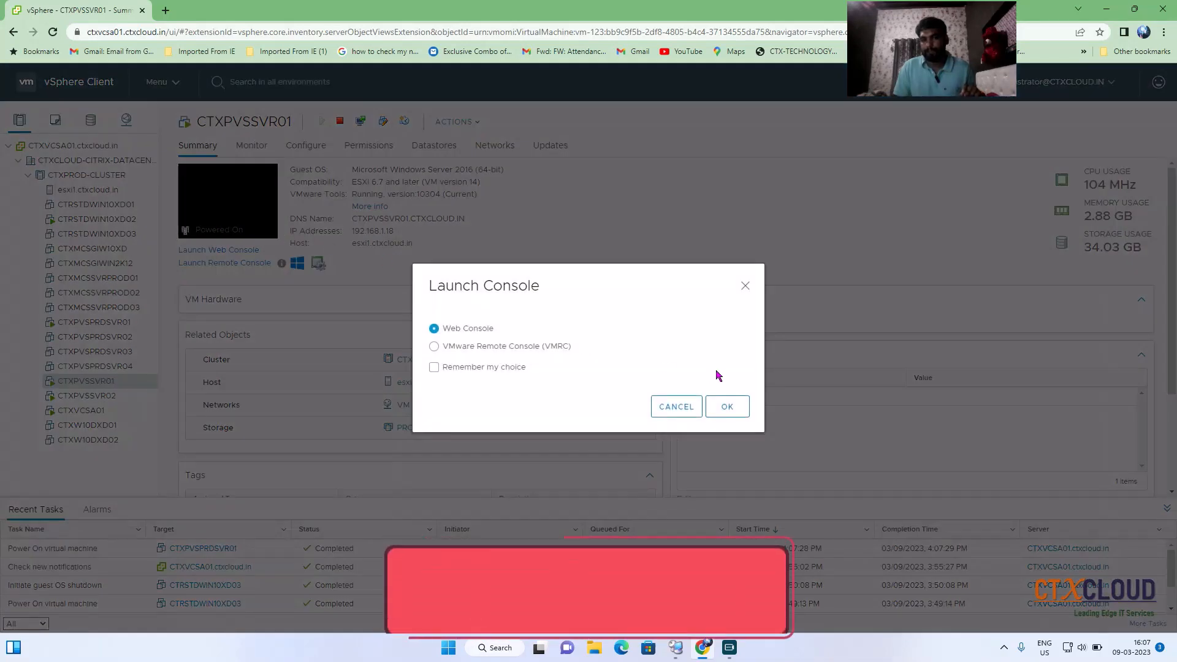
click(728, 407)
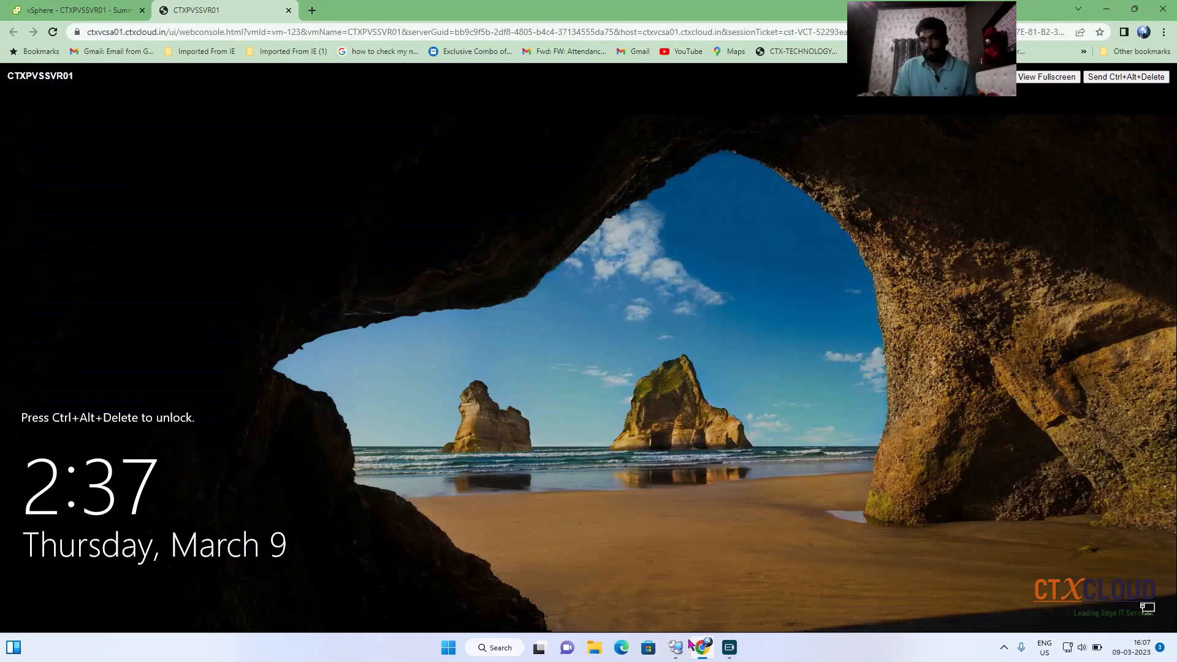
click(676, 646)
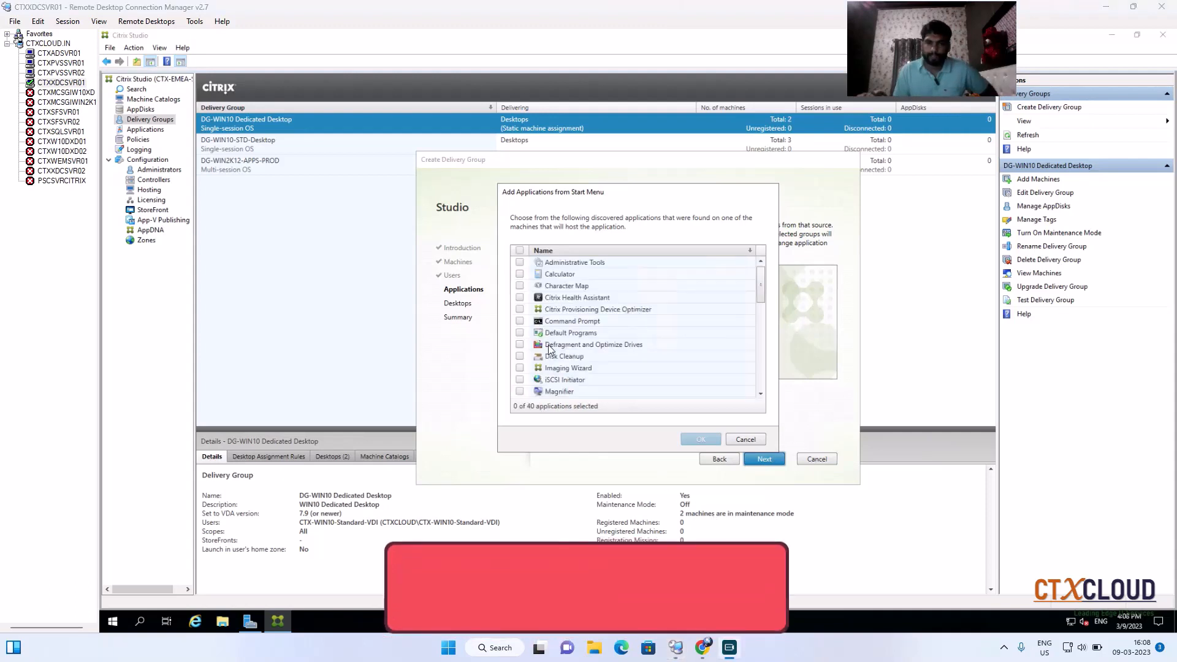
Step: Select Paint among the discovered start menu applications and add it to the delivery group
scroll(610, 310, down, 5)
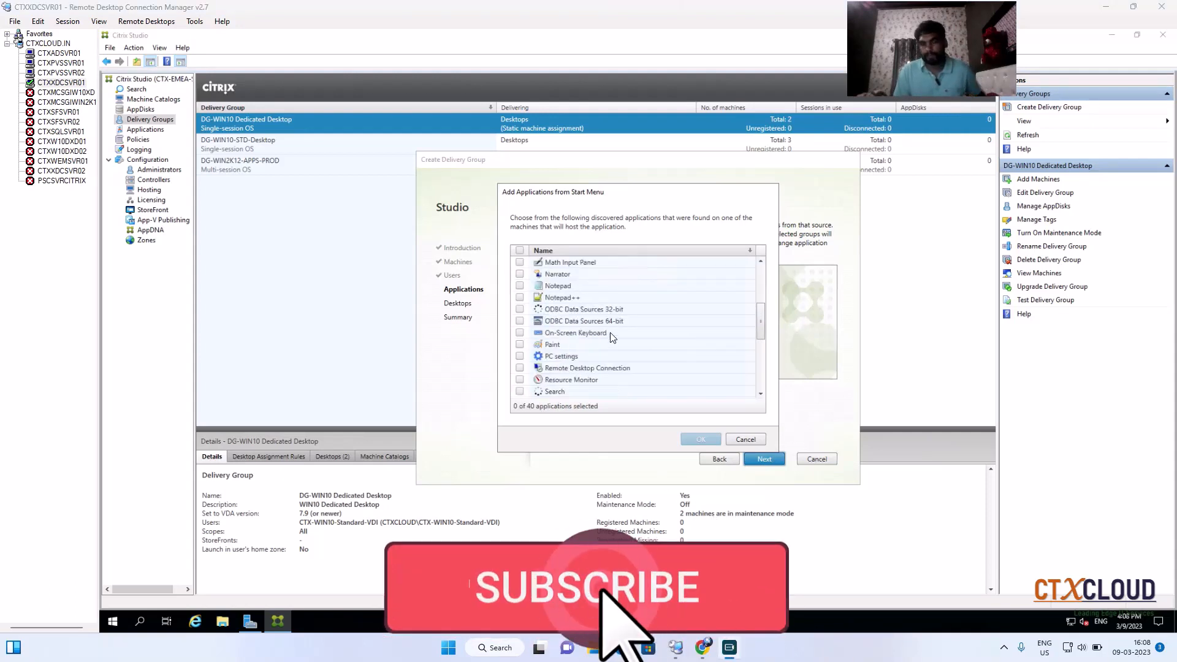
scroll(613, 343, down, 1)
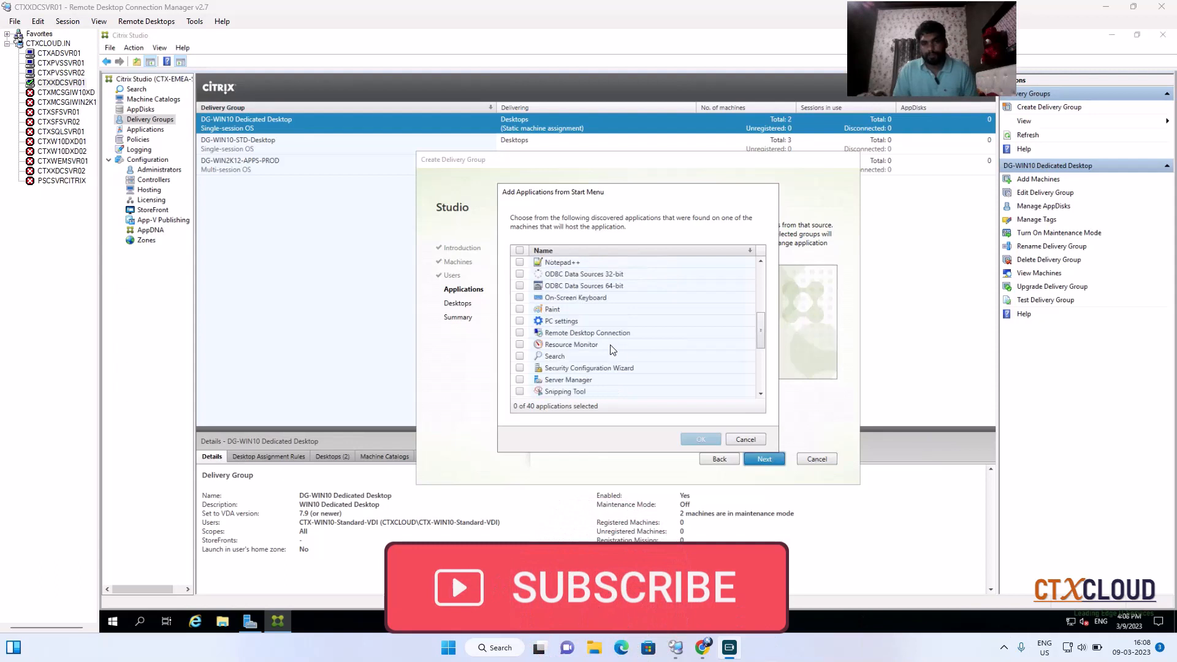
scroll(613, 350, up, 2)
scroll(611, 350, down, 1)
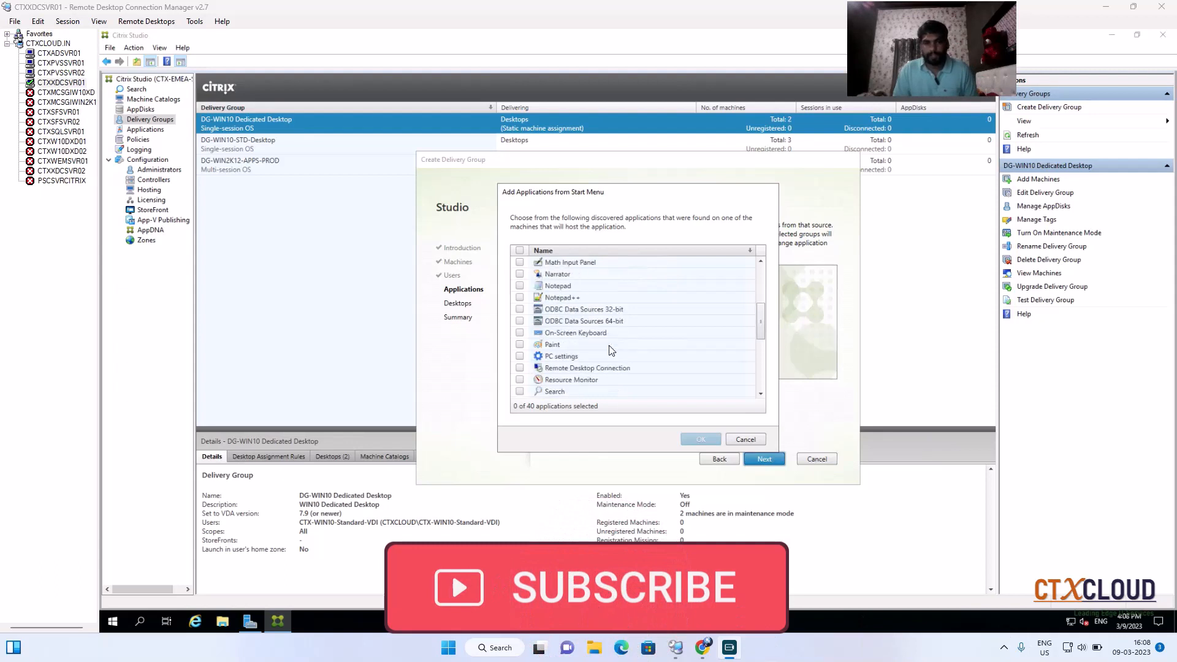
click(520, 345)
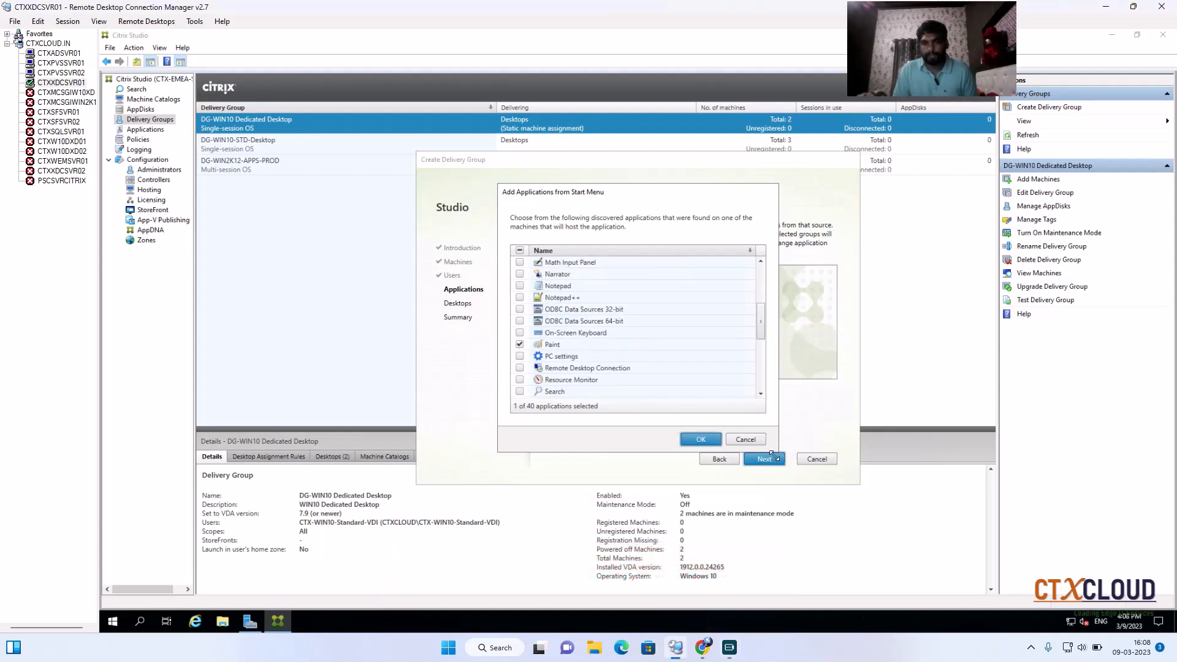
click(699, 440)
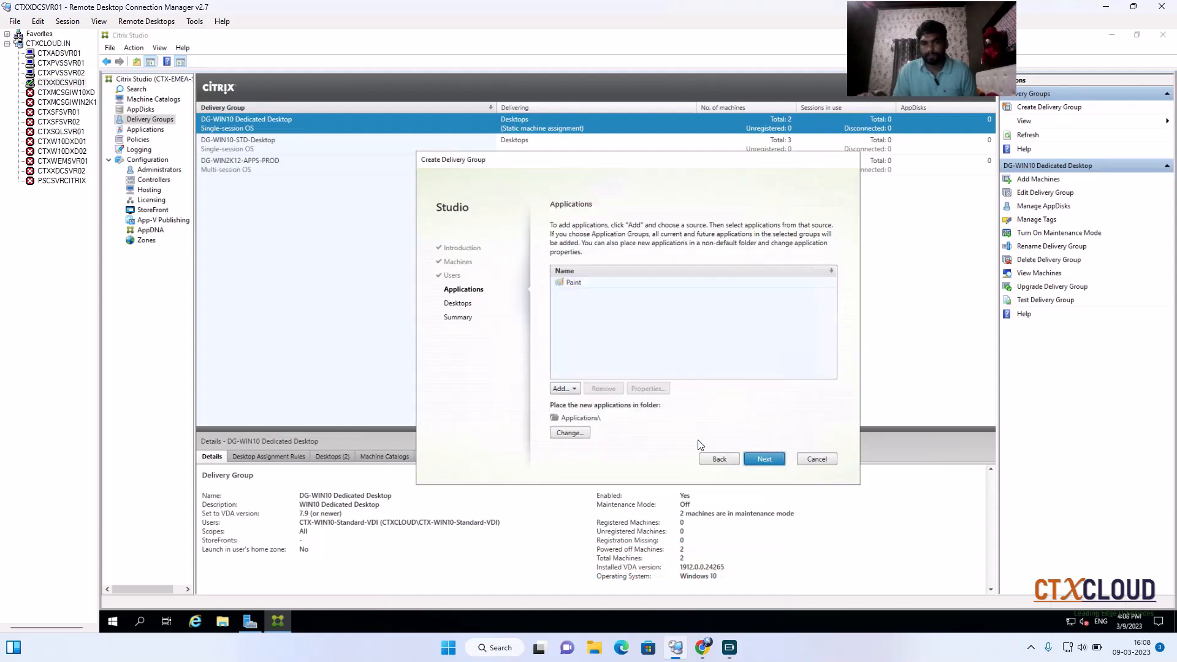
Step: Open Paint's application settings and set its delivery category to PVS-PRD
click(575, 282)
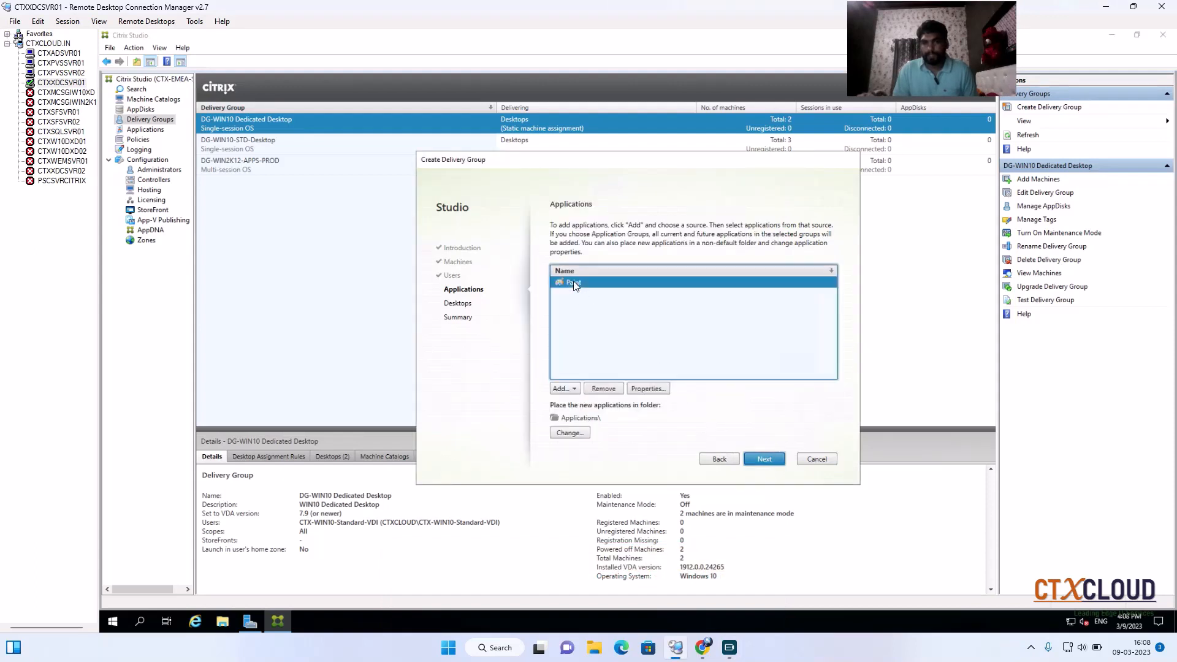
click(646, 389)
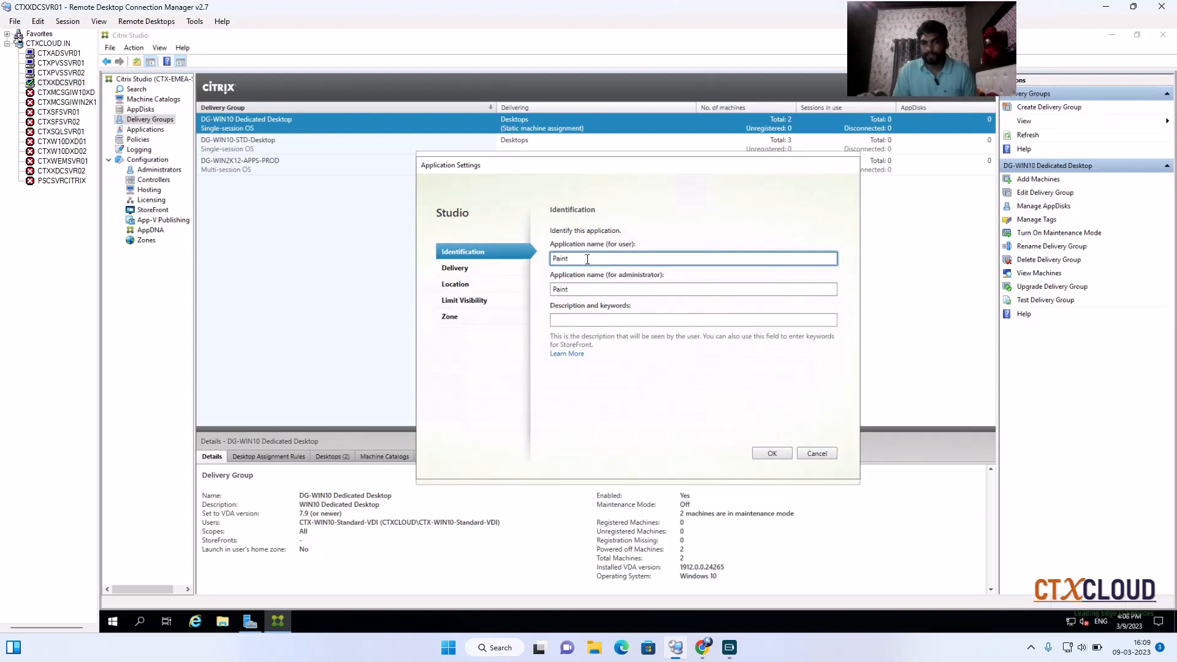
click(488, 270)
click(592, 294)
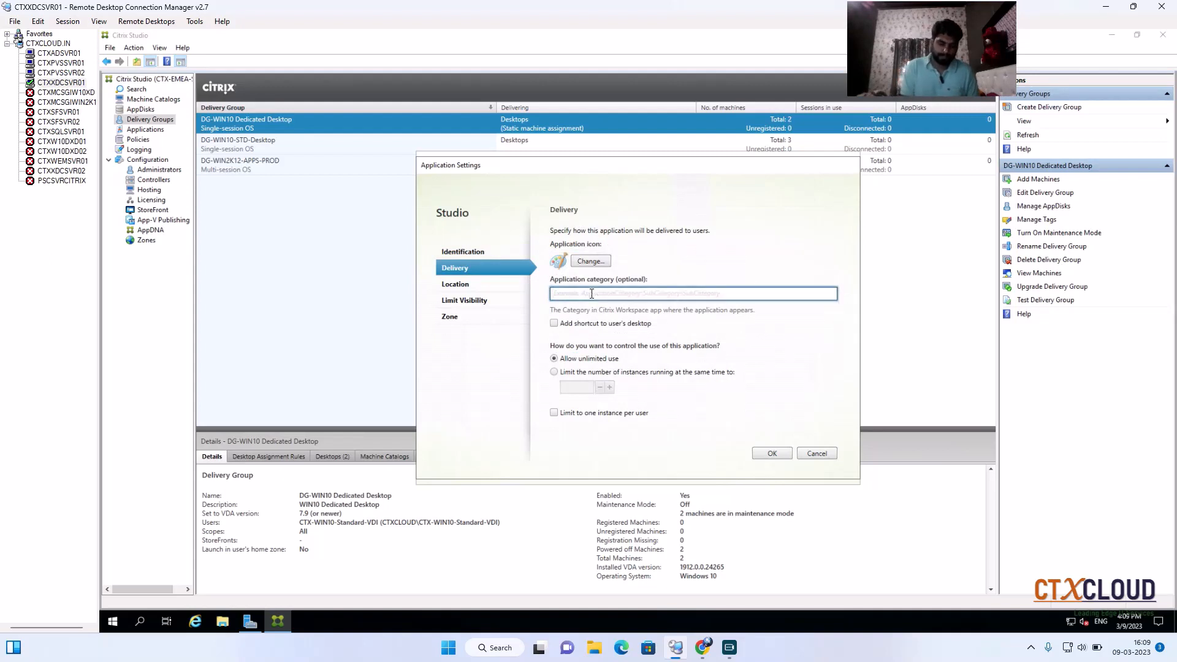
text(PVS-PRD)
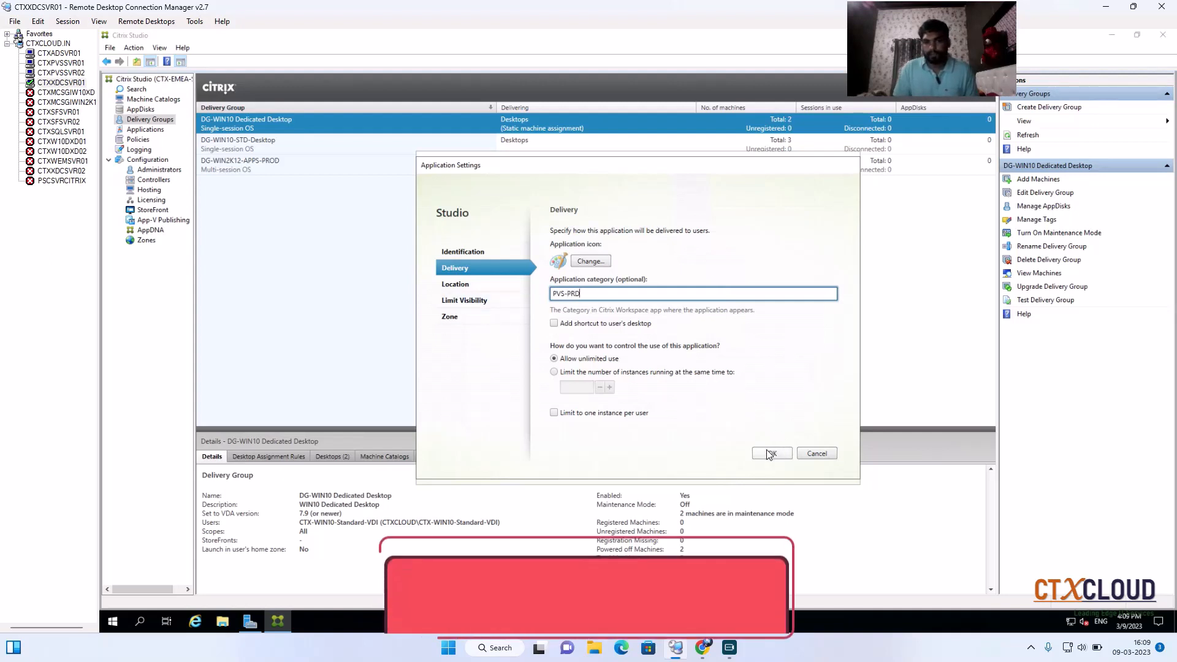
Step: Limit Paint's visibility to listed users, and try to resolve the group name citrix-basline
click(456, 303)
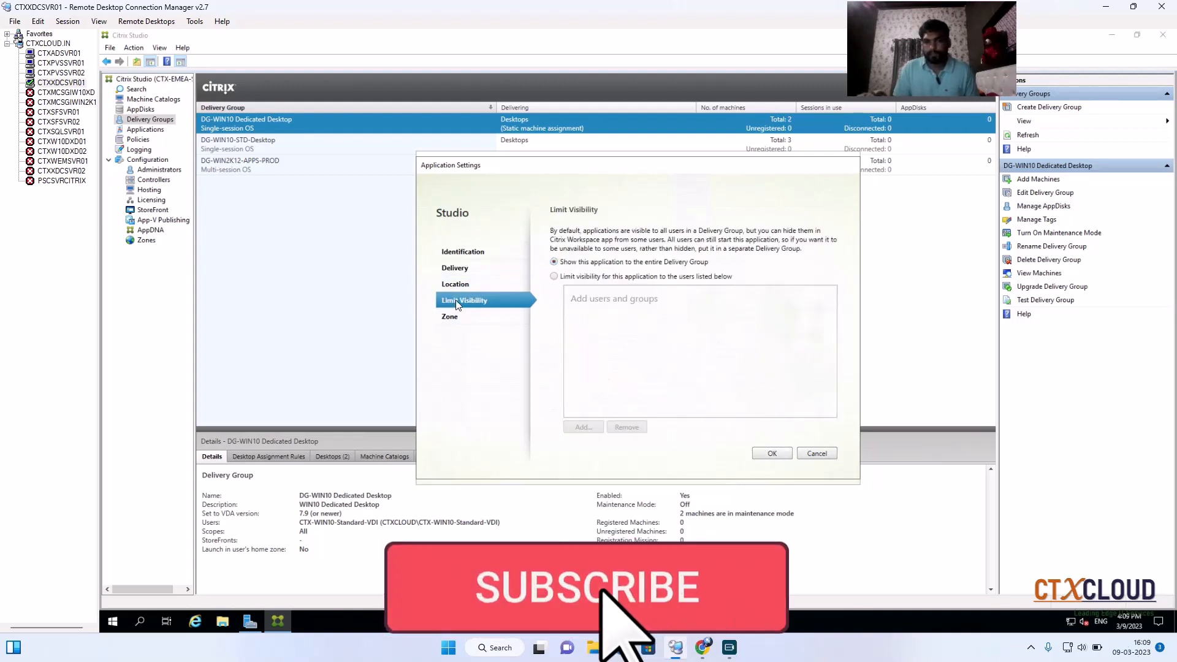
click(554, 276)
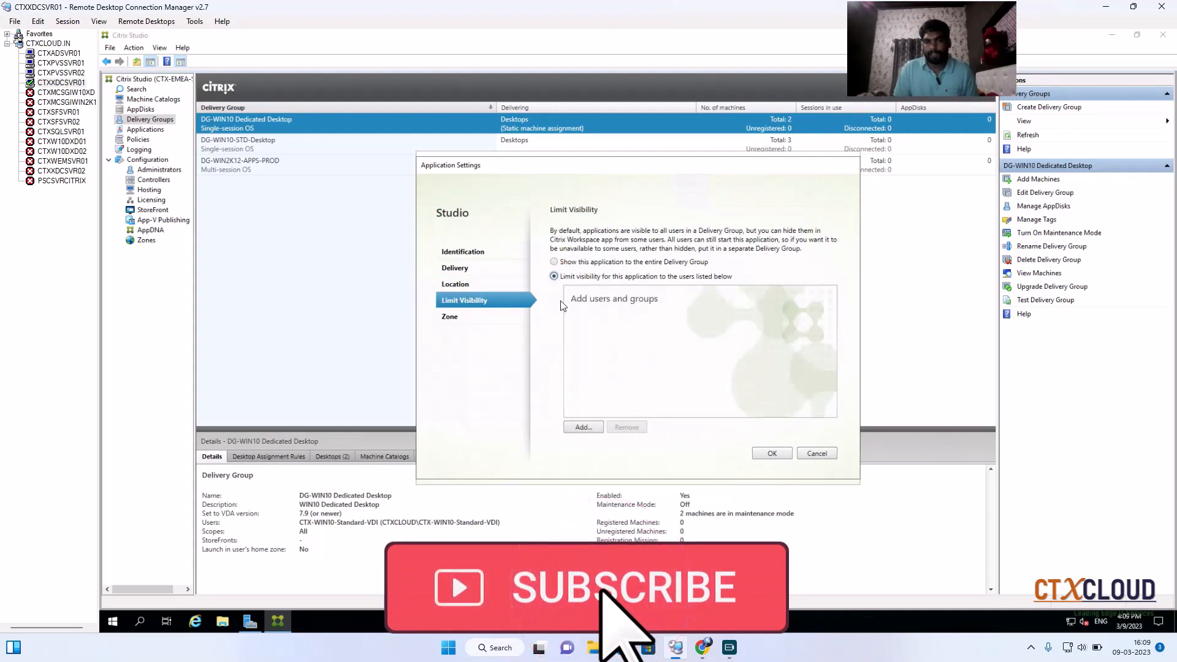
click(583, 426)
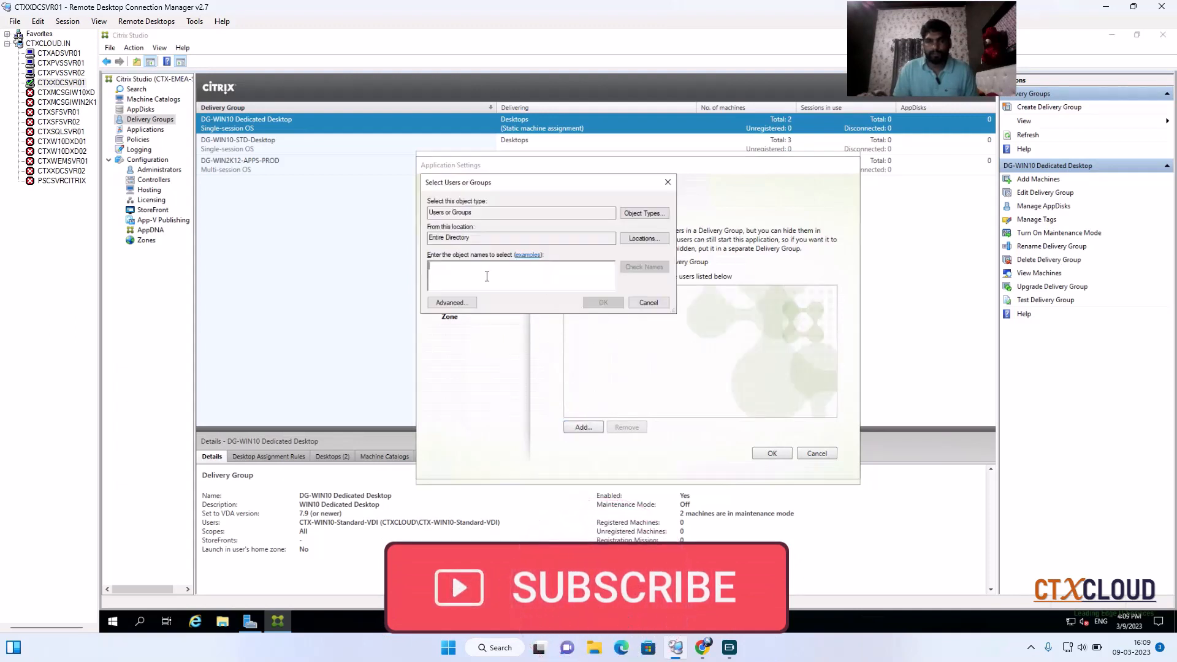
text(citrix-basline)
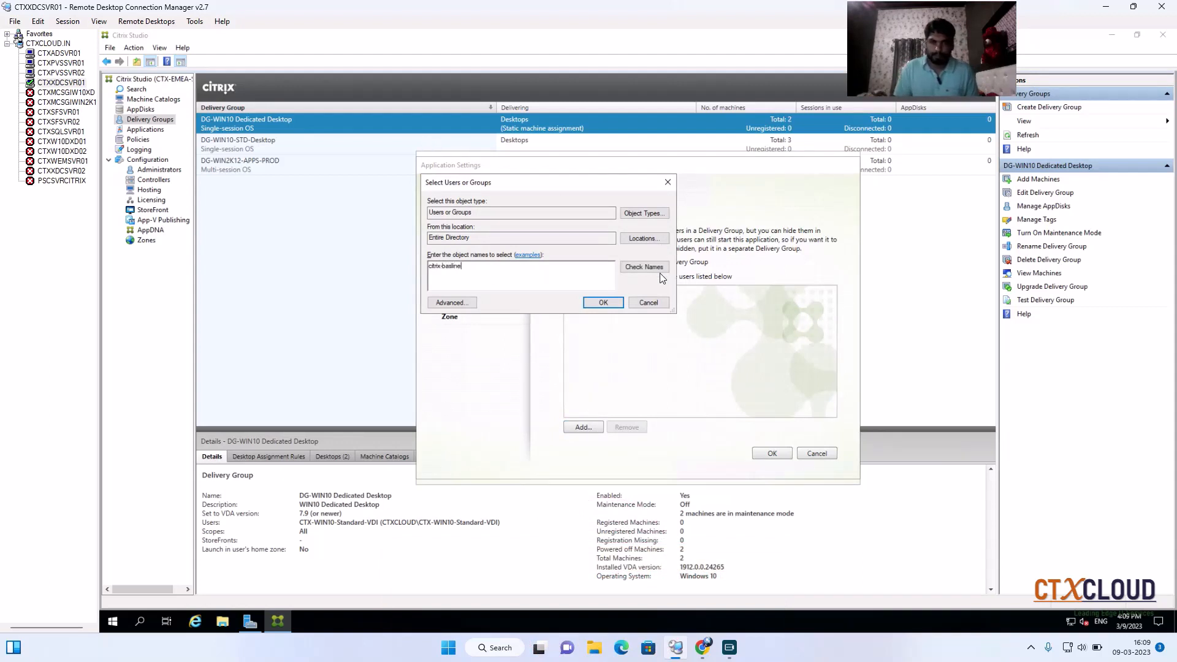
click(644, 267)
click(663, 362)
Step: On CTXADSVR01, look up the baseline user group in Active Directory's CITRIX USERS folder and check its exact name in its properties
click(703, 647)
click(675, 648)
click(50, 54)
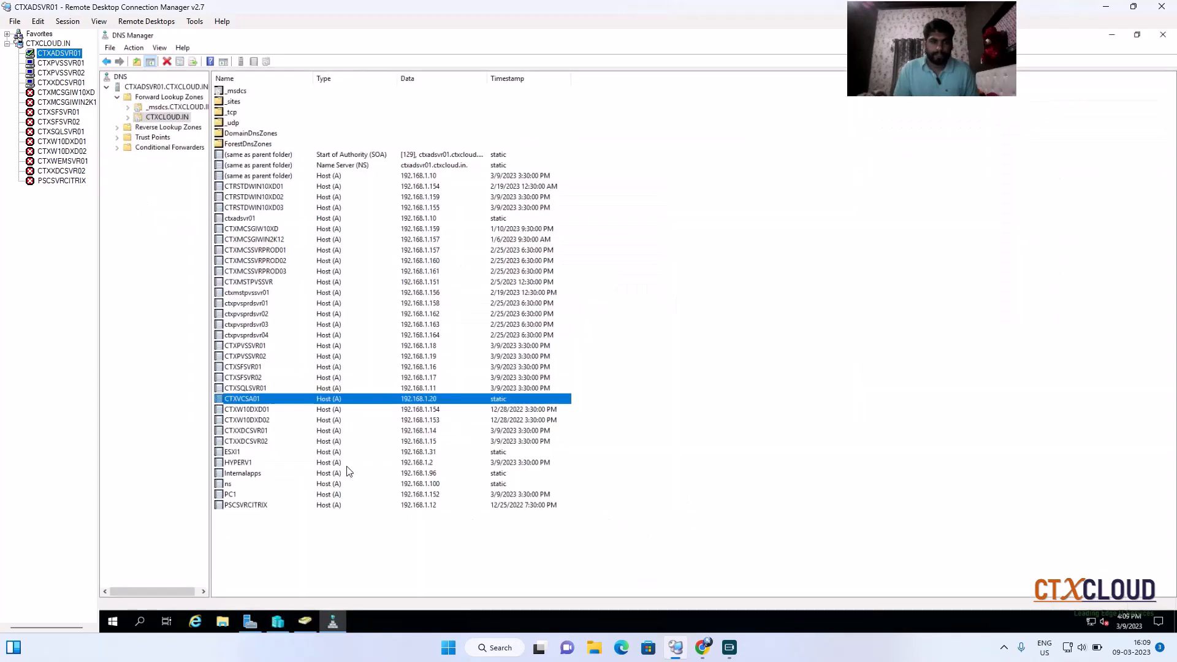
click(305, 621)
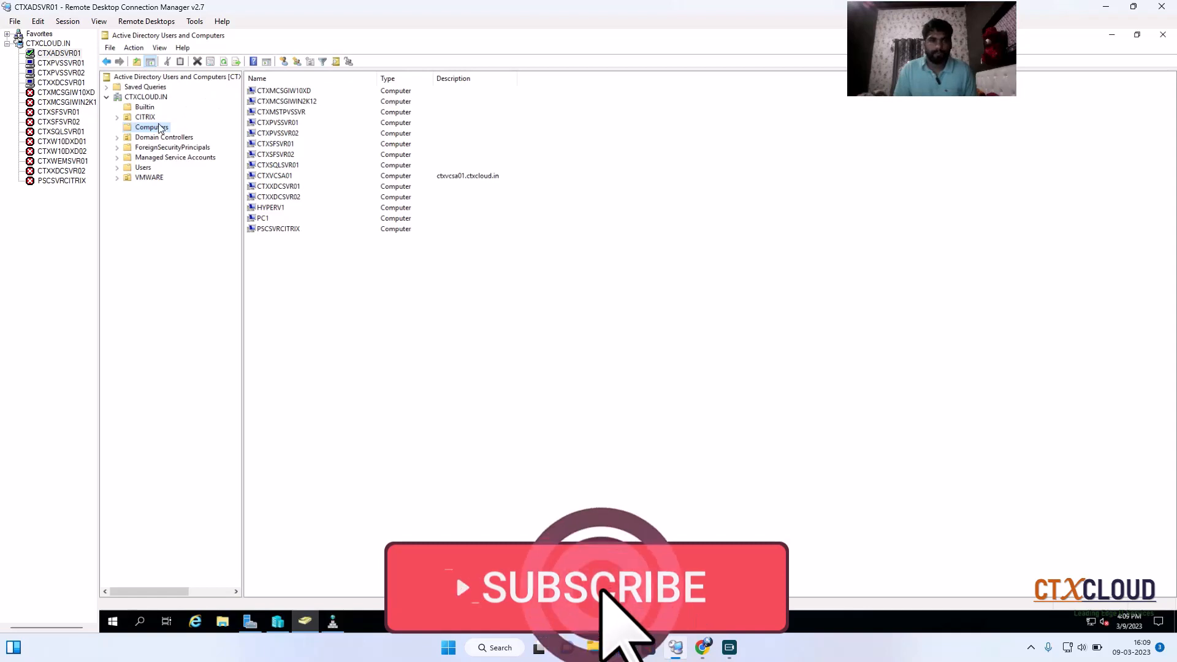
click(117, 117)
click(153, 127)
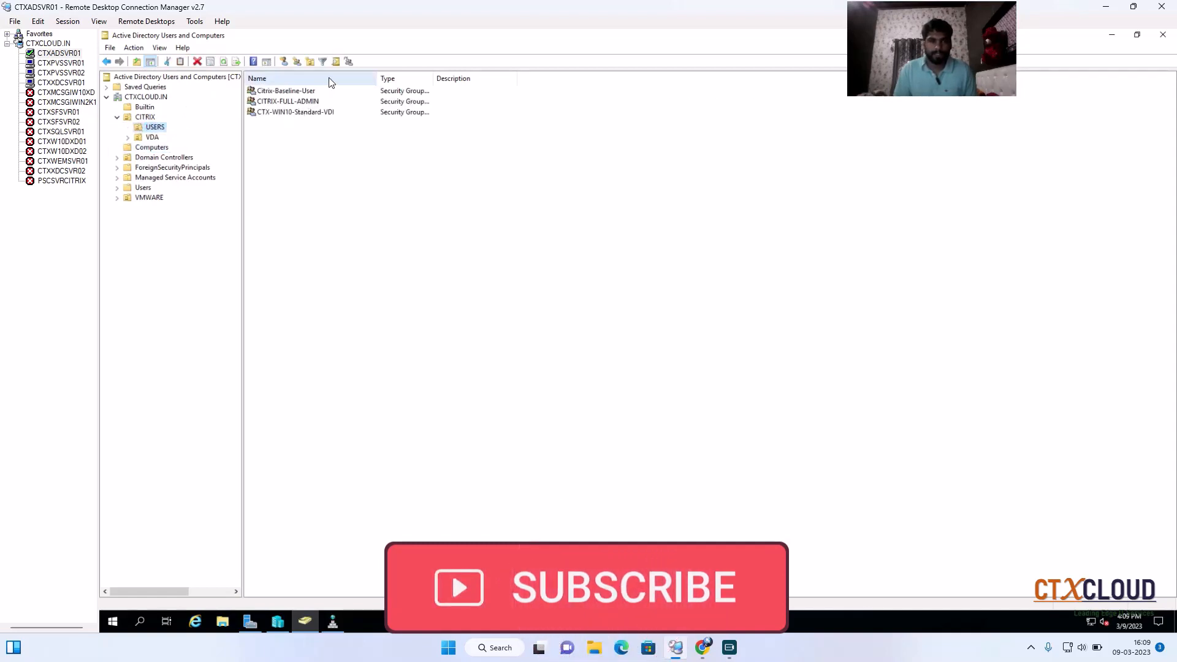
click(295, 92)
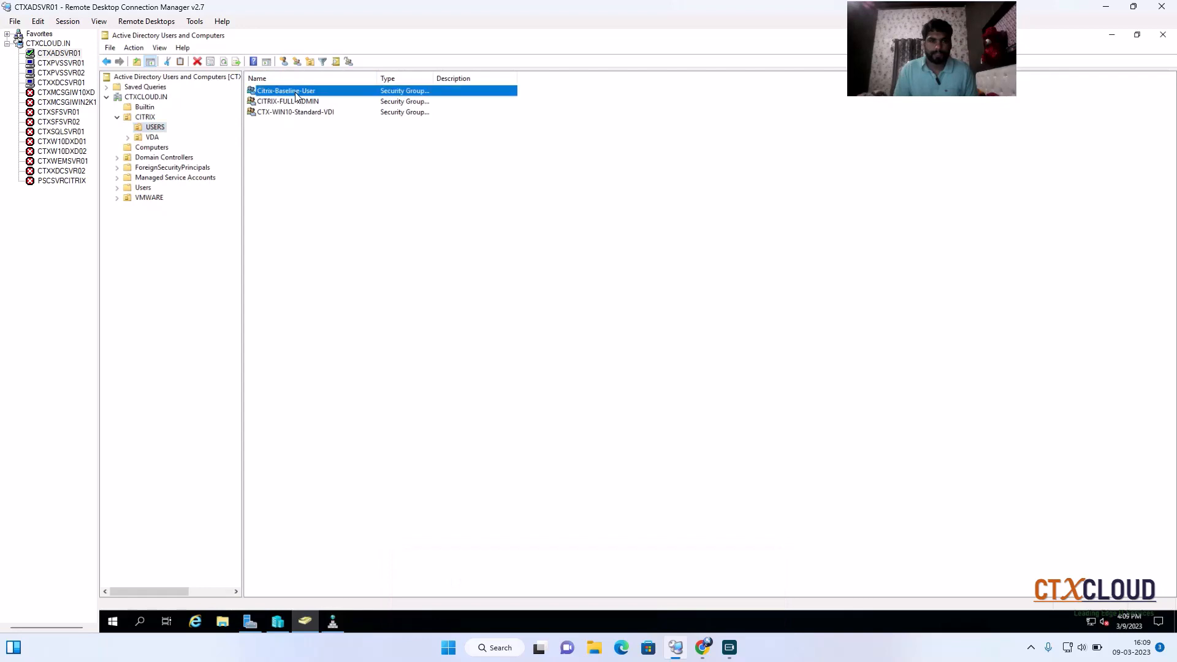
right_click(281, 92)
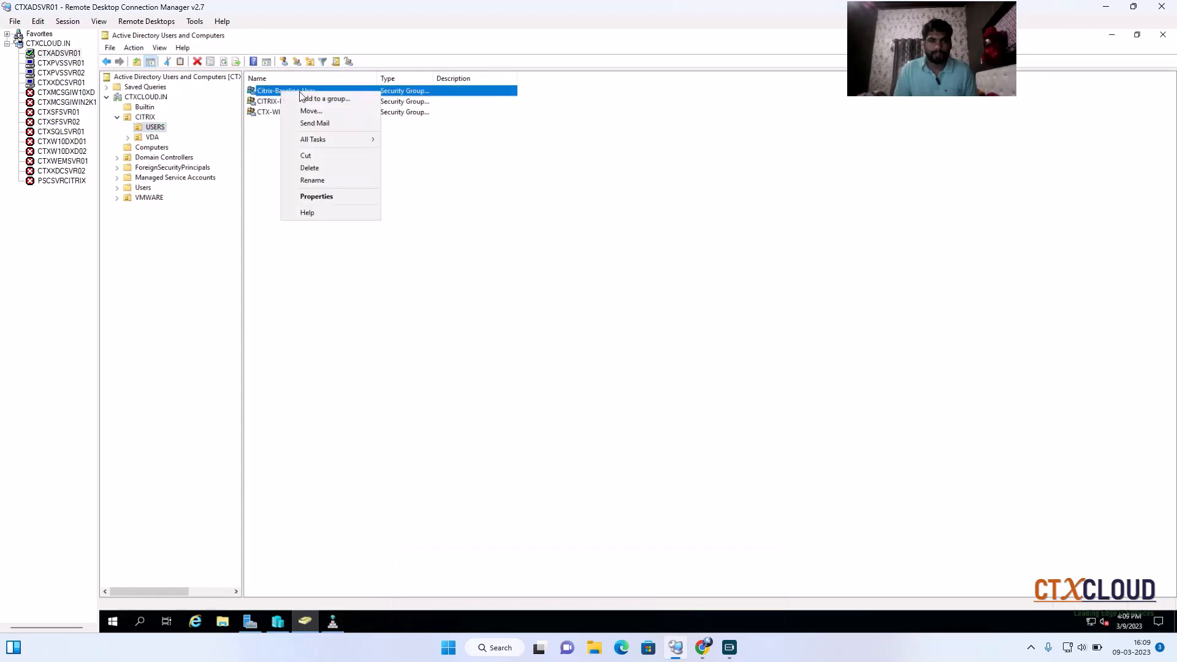
click(313, 196)
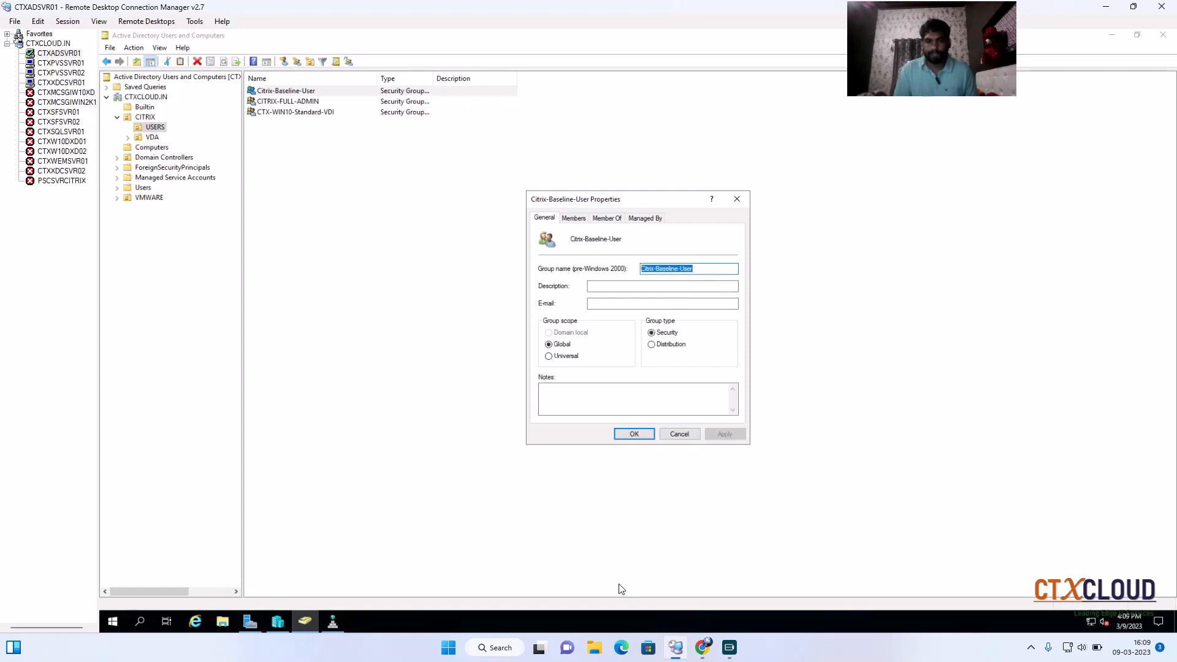
click(678, 645)
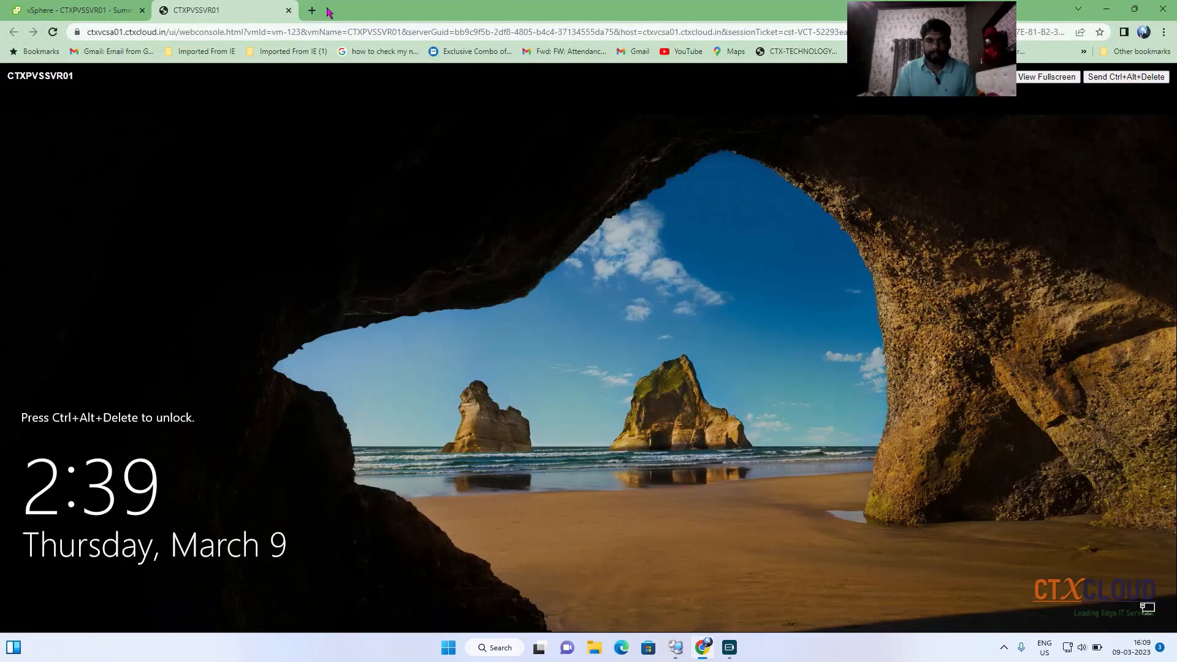
click(80, 10)
click(676, 647)
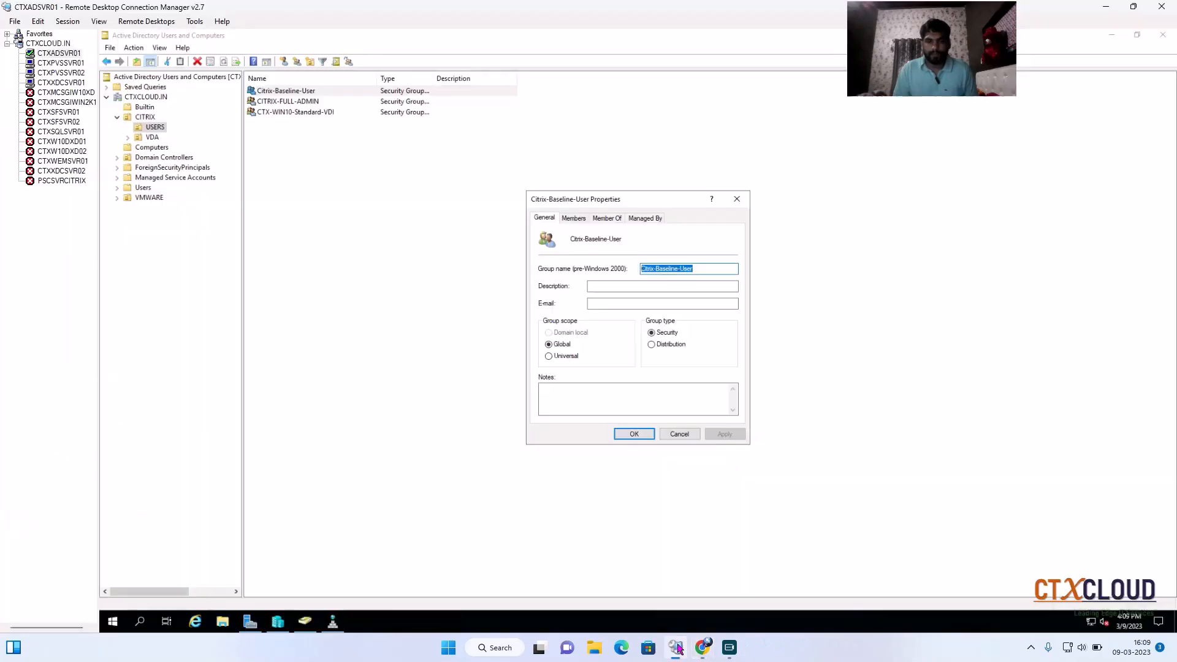
Step: Back on CTXXDCSVR01, replace the entered group name with Citrix-Baseline-User, verify it, and save Paint's application settings
click(62, 84)
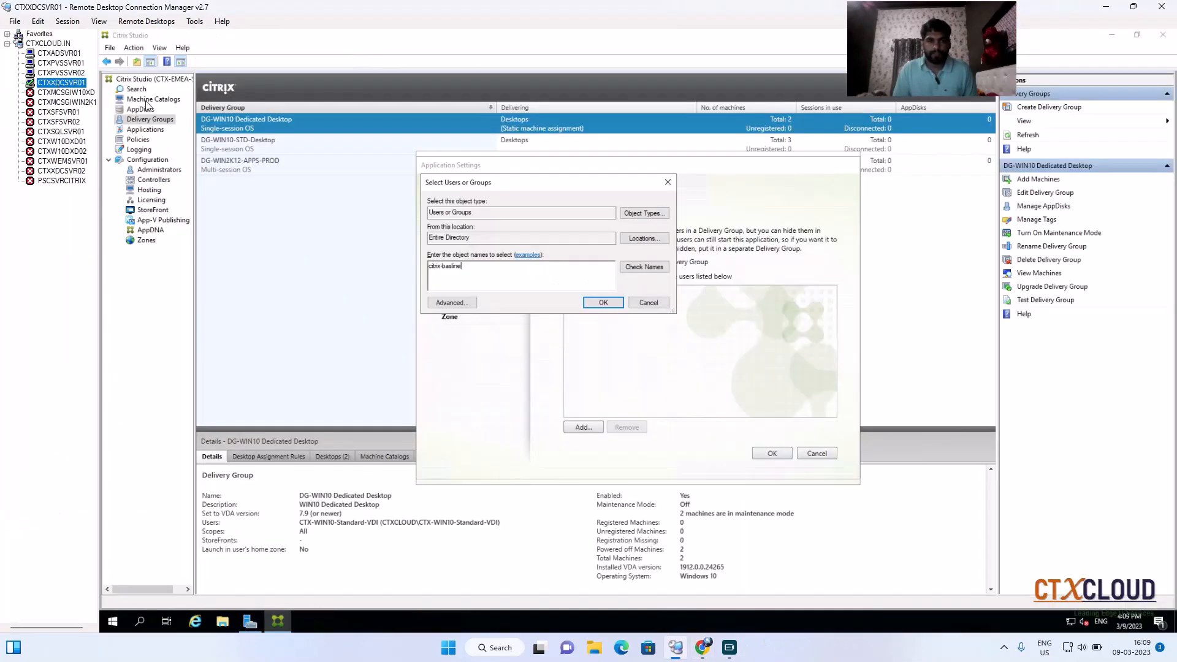
click(484, 272)
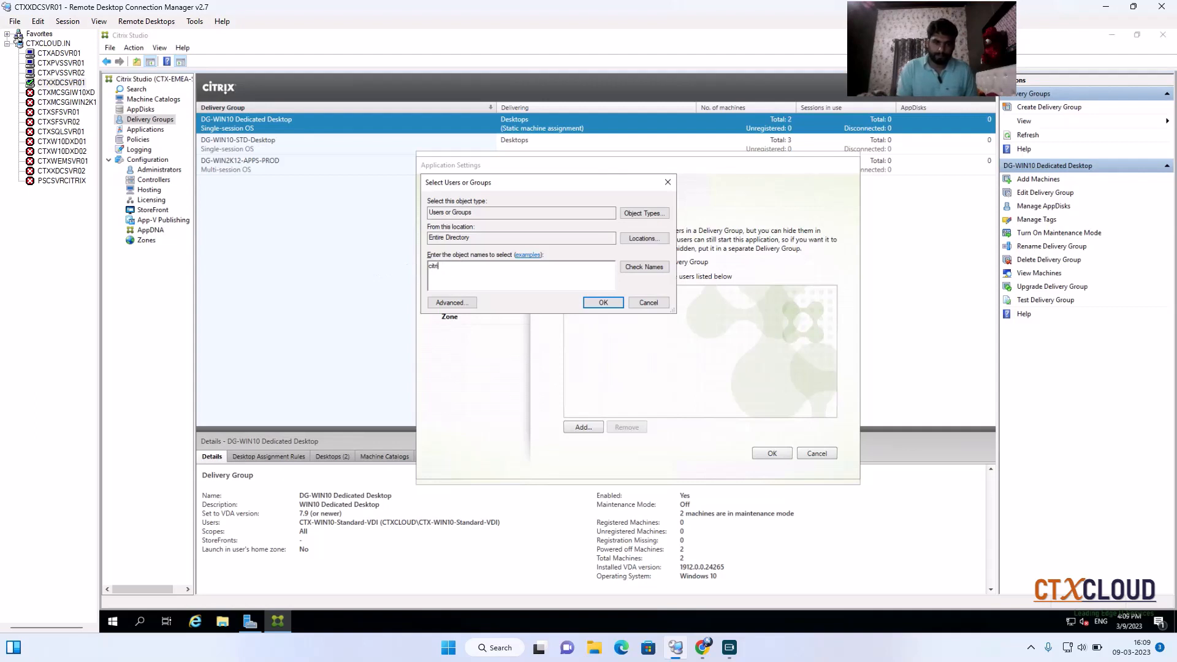
key(BackSpace)
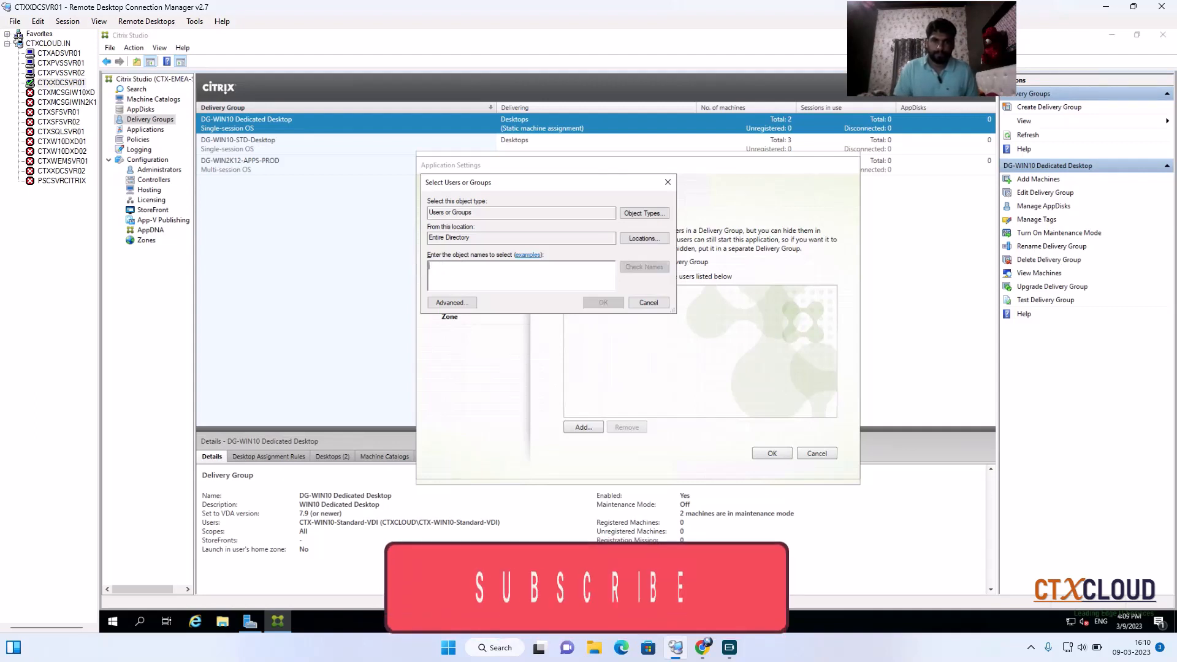
text(Citrix-Baseline-User)
click(644, 267)
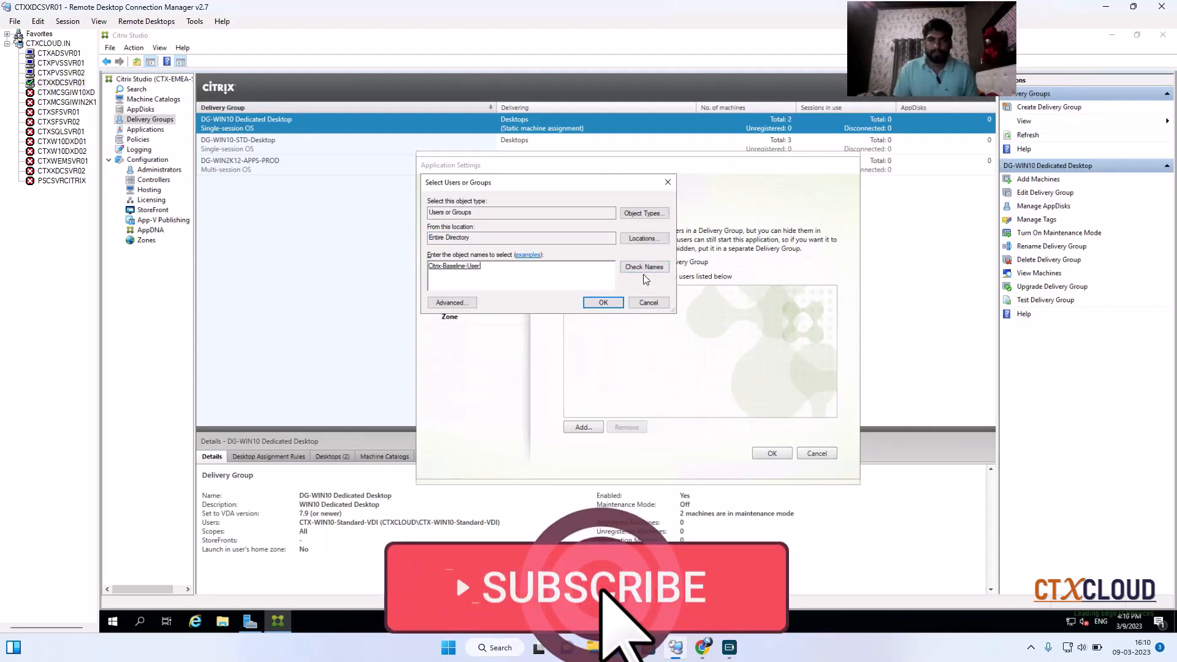
click(594, 304)
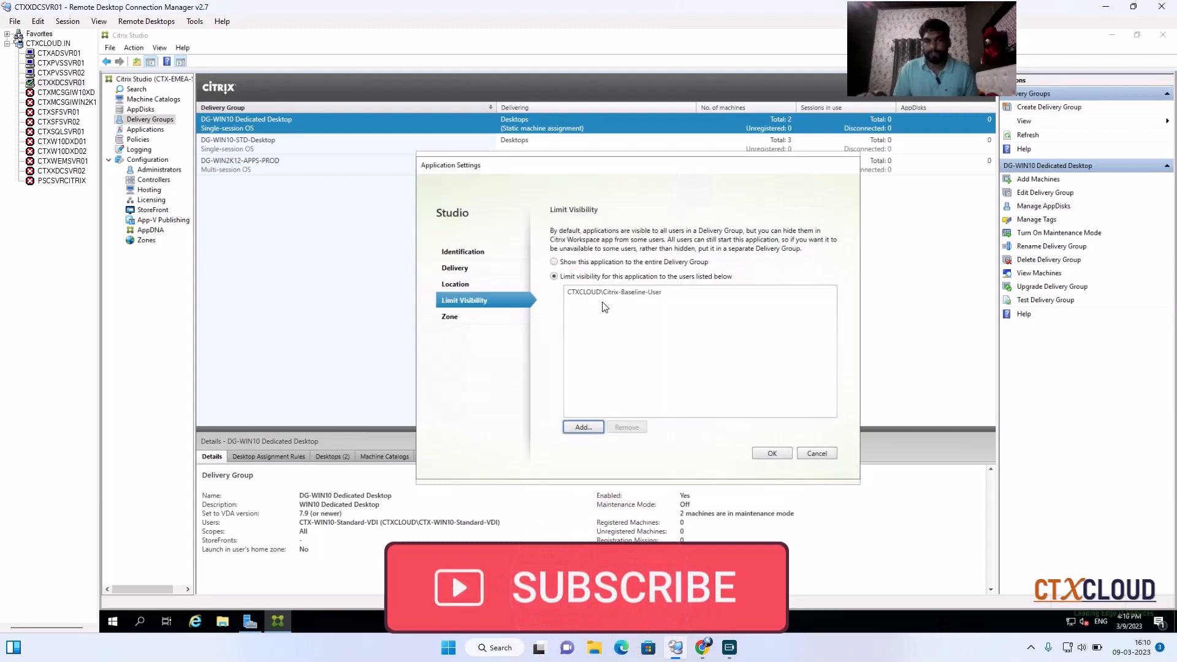
click(773, 454)
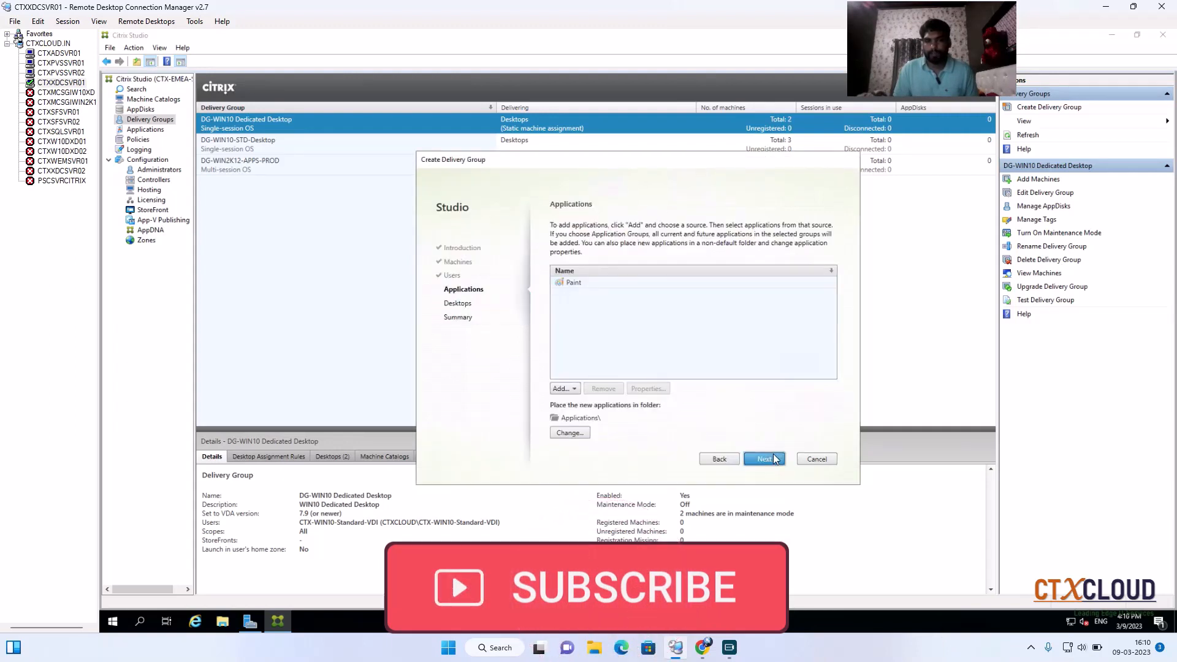
Step: Accept the application list, leave the desktop assignments empty, and proceed to the delivery group's summary
click(764, 459)
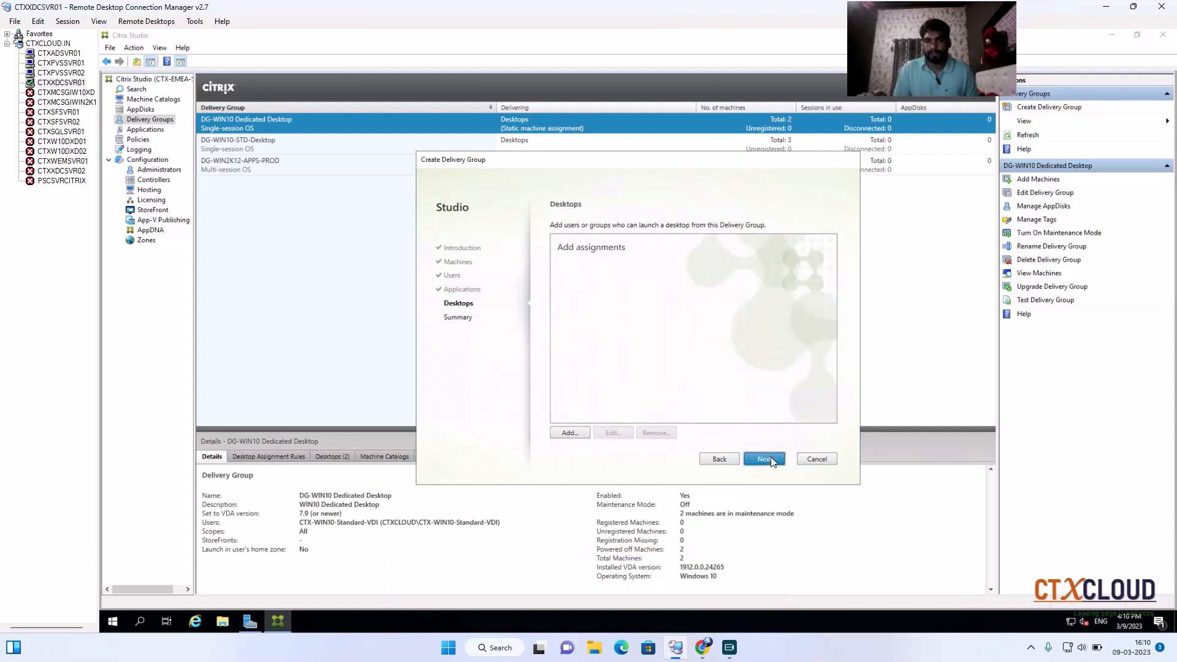
click(766, 459)
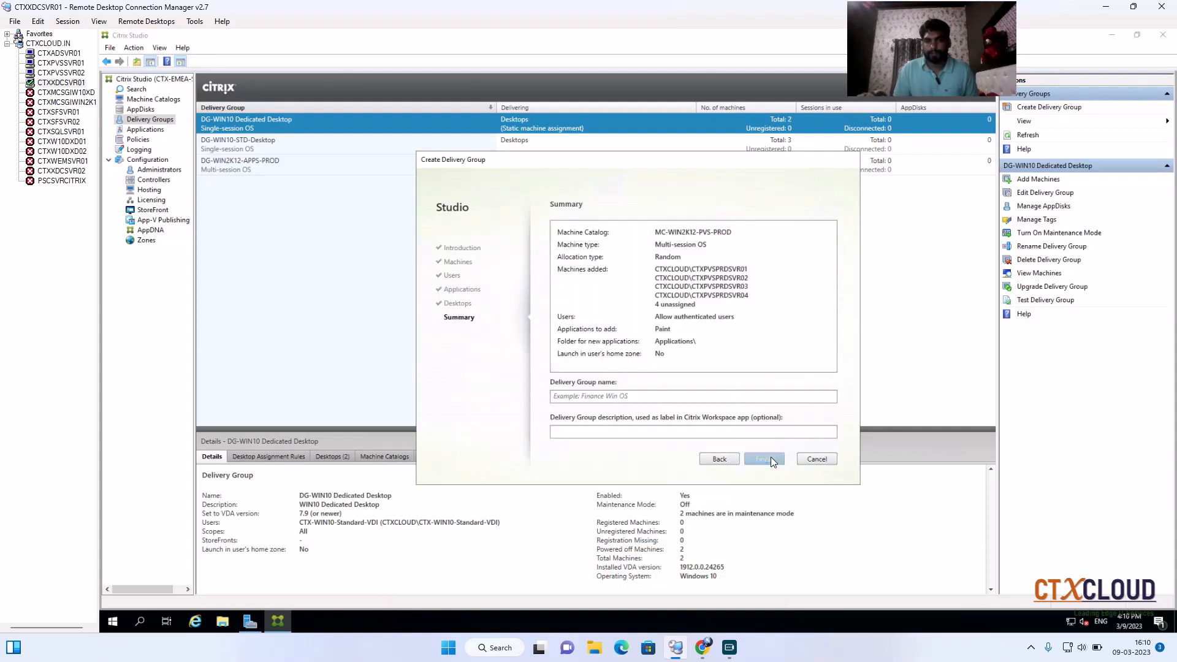
Step: Name the delivery group DG-WIN2k12-PVS-PROD, finish creating it, and select it in the delivery group list
click(596, 400)
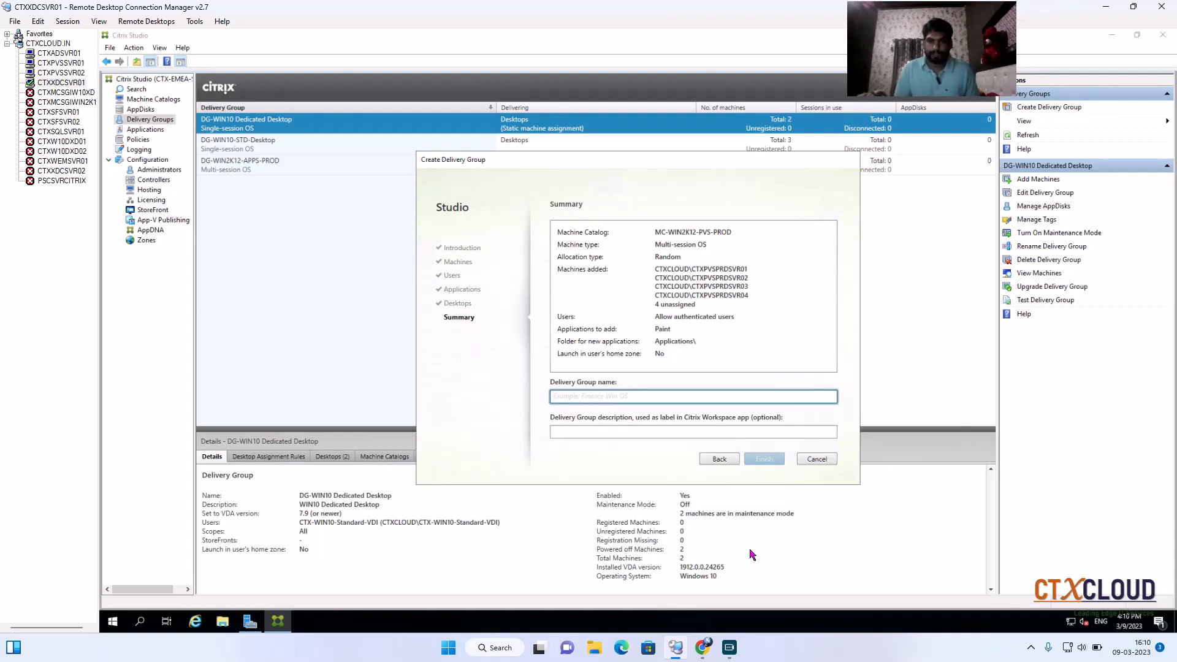
text(DG-WIN2k12-PVS-PROD)
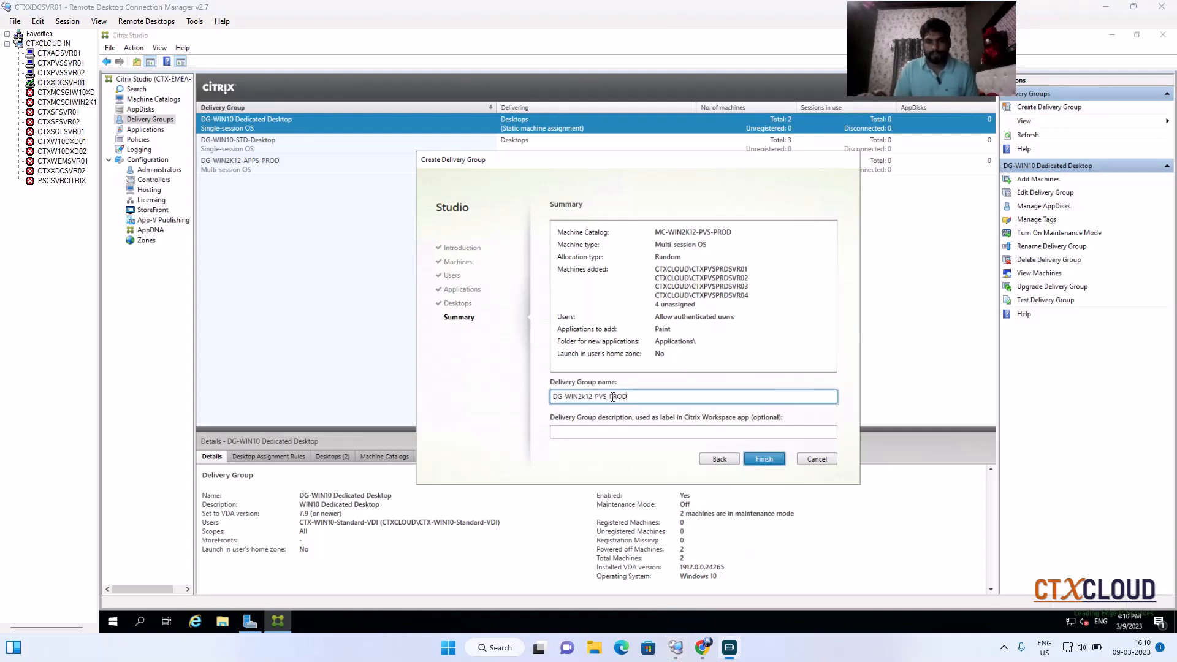
click(773, 467)
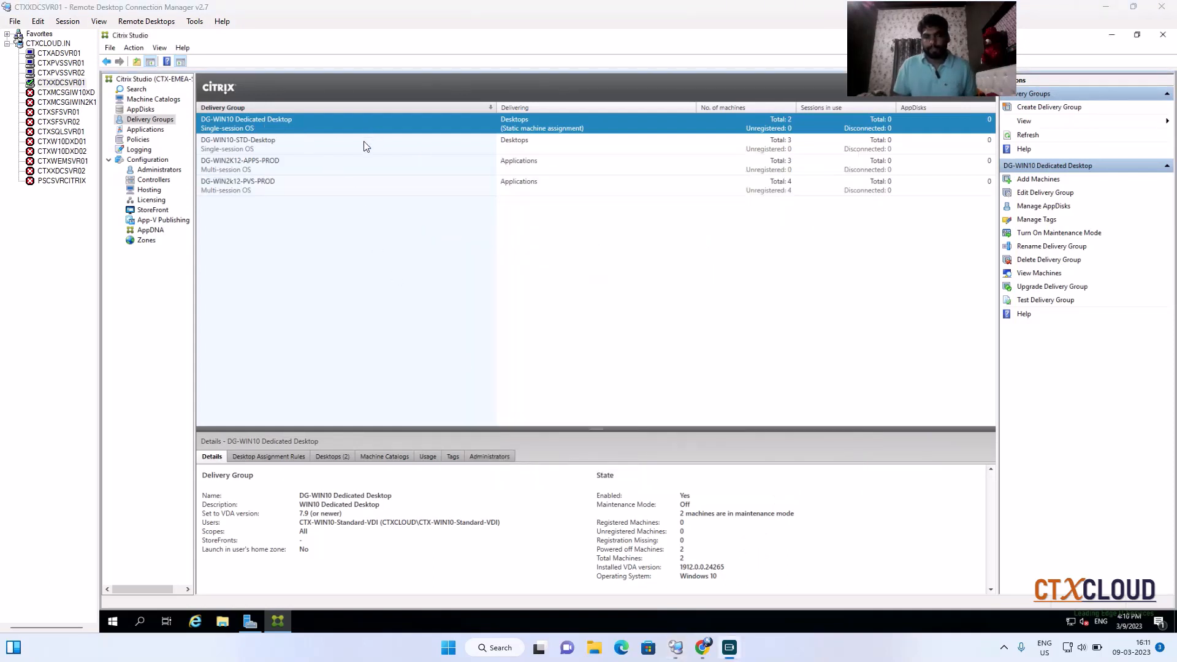
click(280, 189)
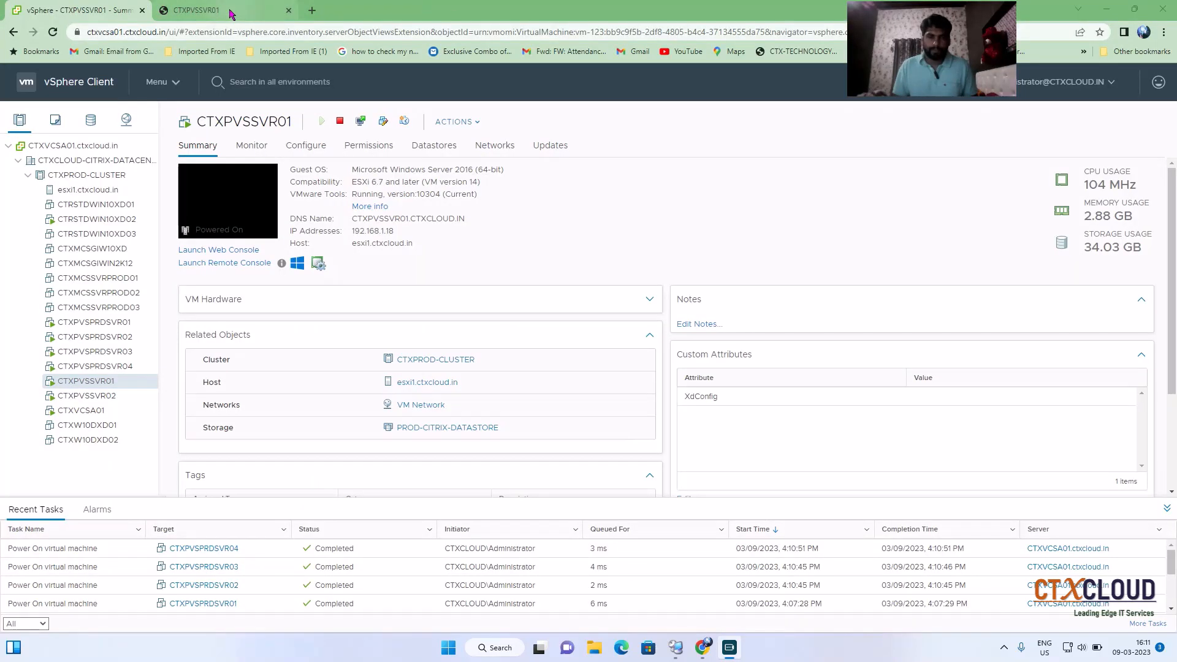
click(311, 11)
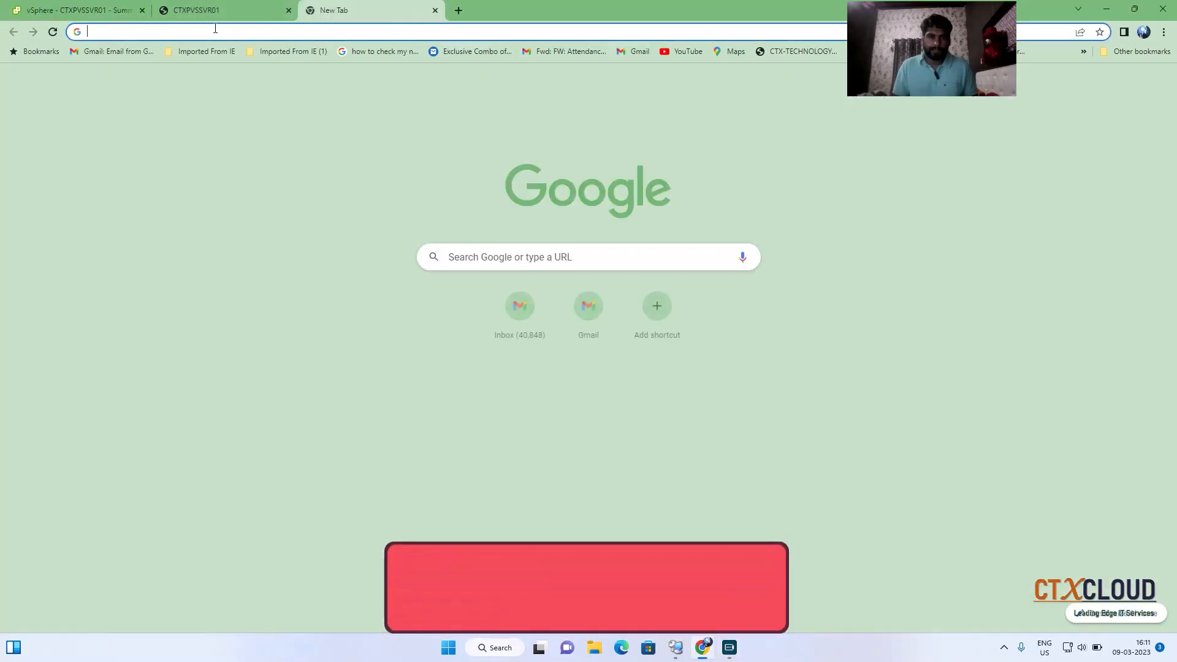
click(215, 31)
text(https:/)
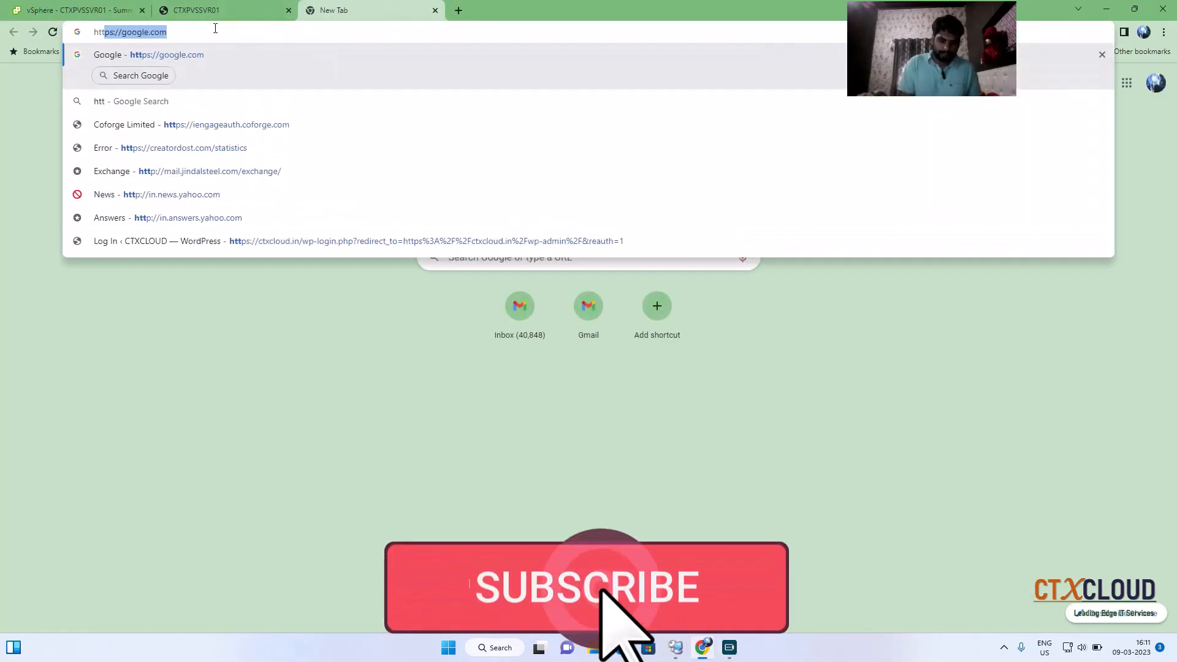
text(in)
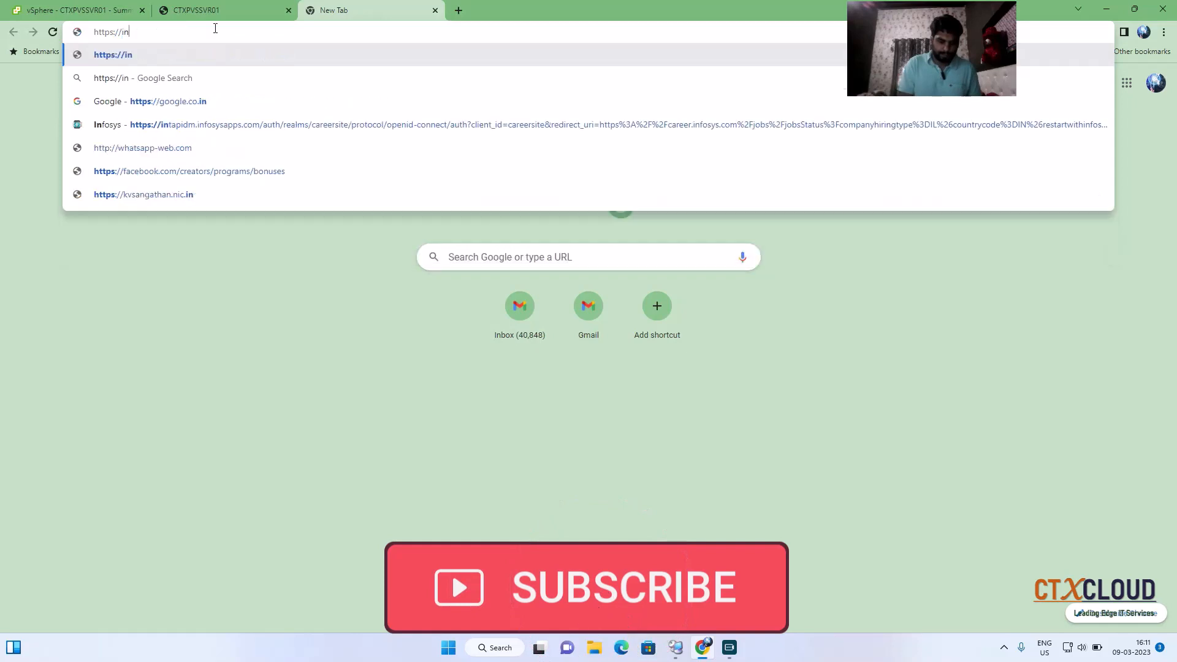
text(ternalapp)
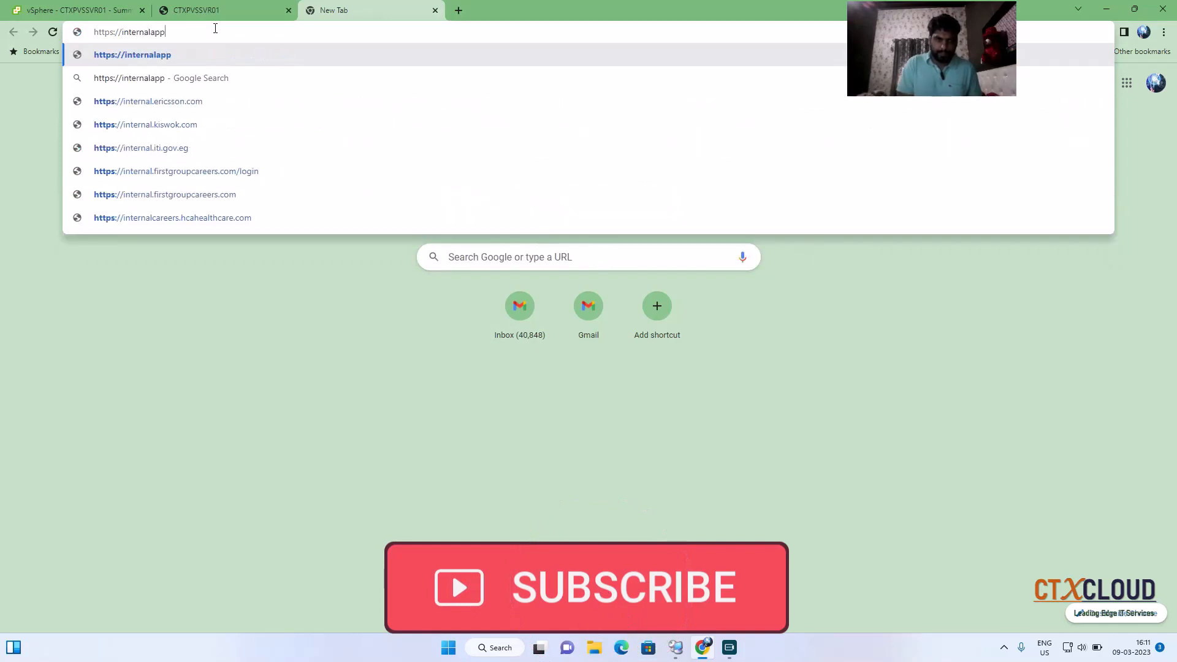
text(s.ctxcloud.in)
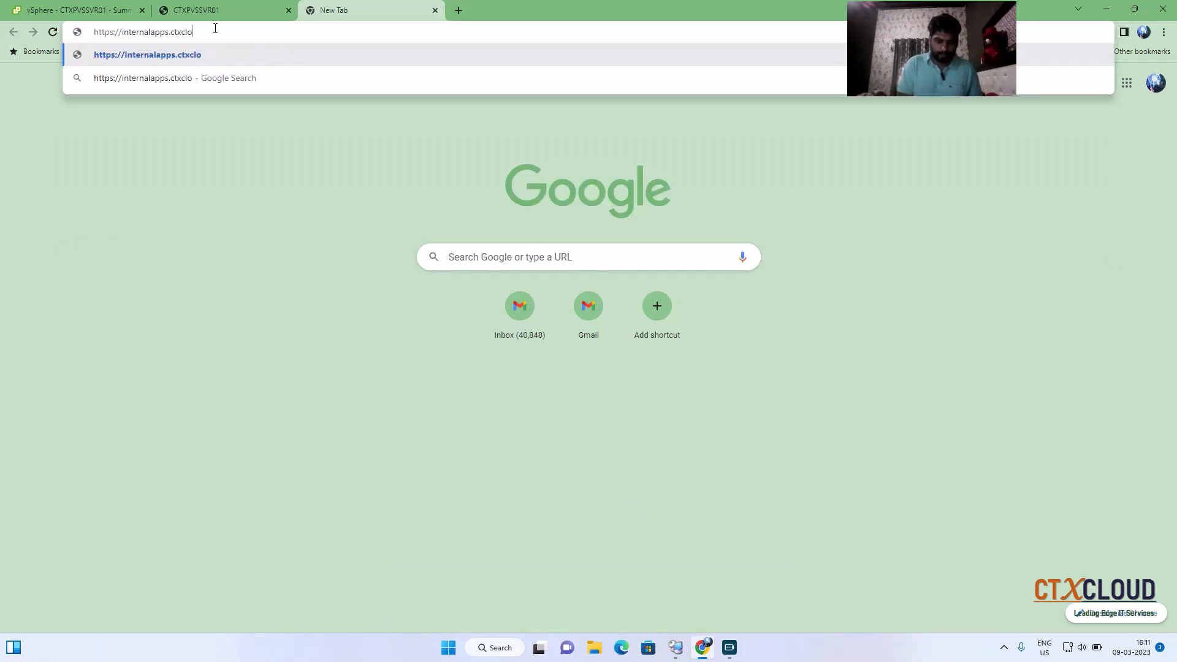
key(Return)
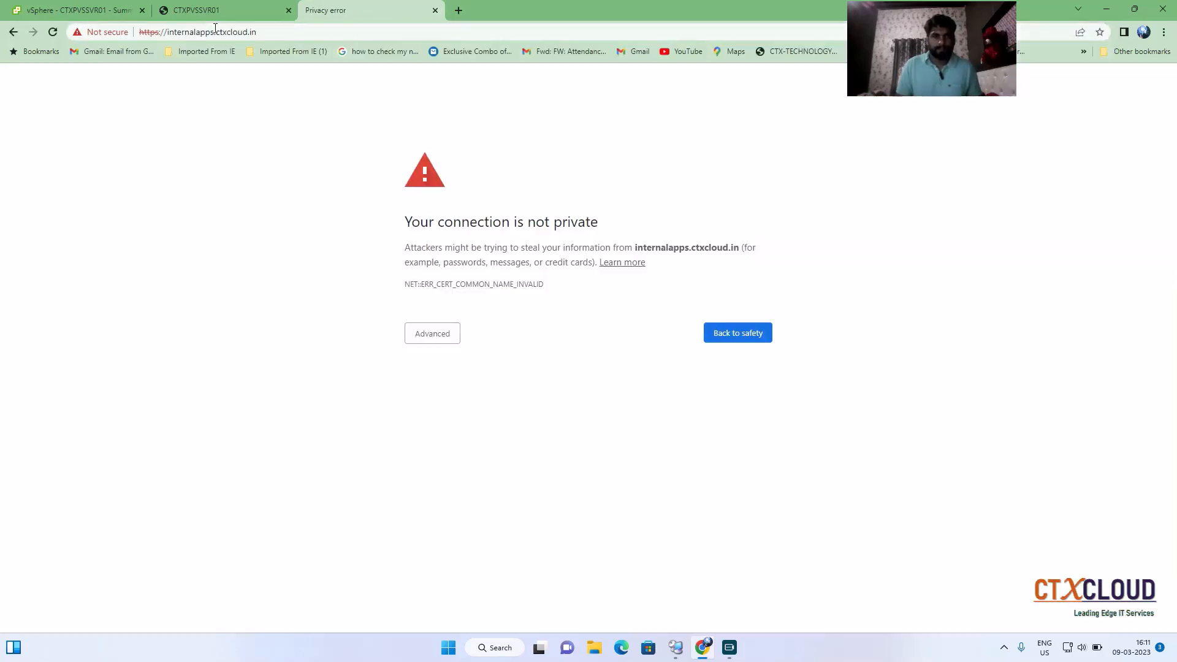
Step: Proceed to the site despite the certificate warning, and detect Citrix Receiver by allowing Citrix Workspace Launcher to open
click(426, 341)
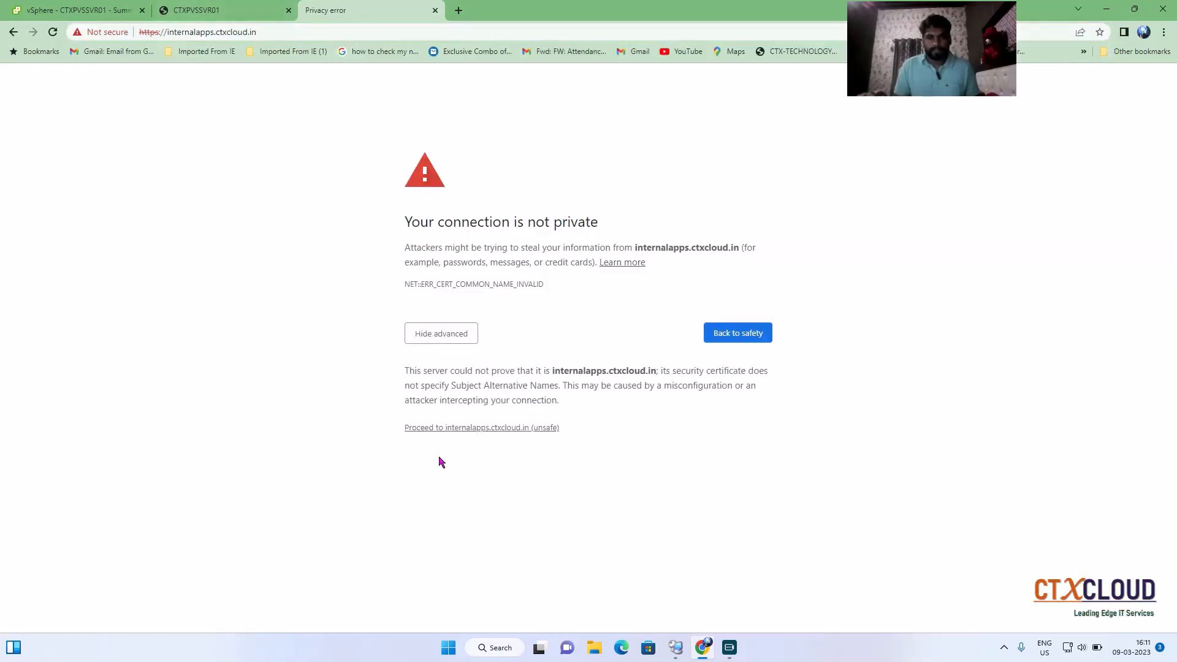
click(438, 431)
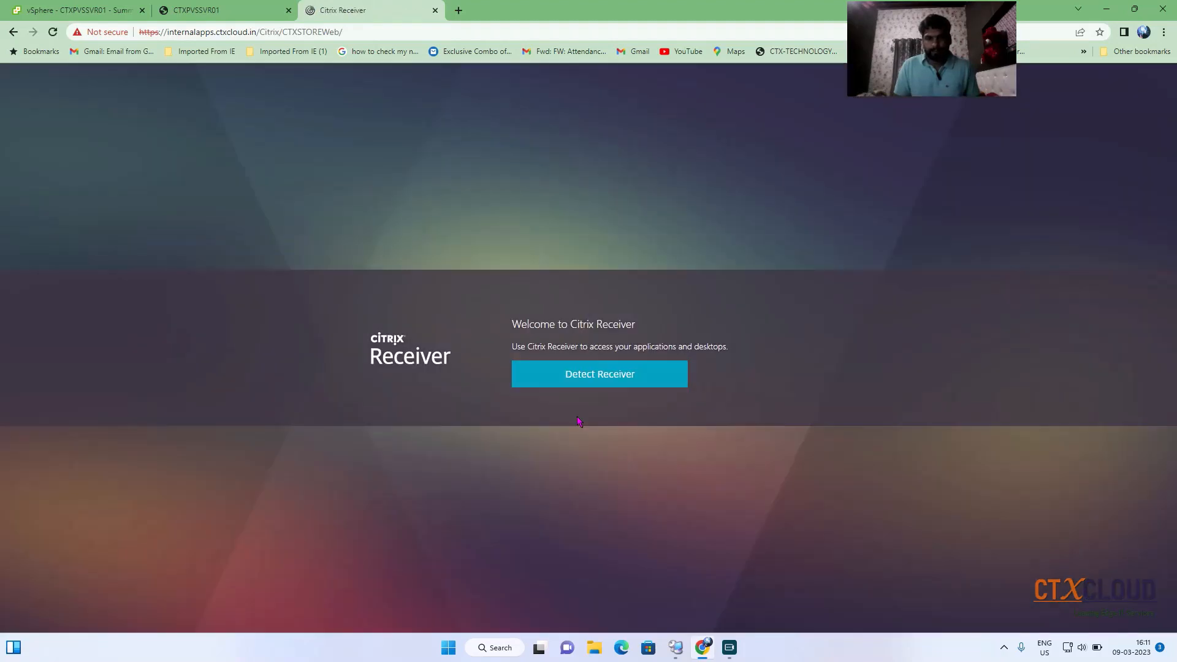
click(593, 384)
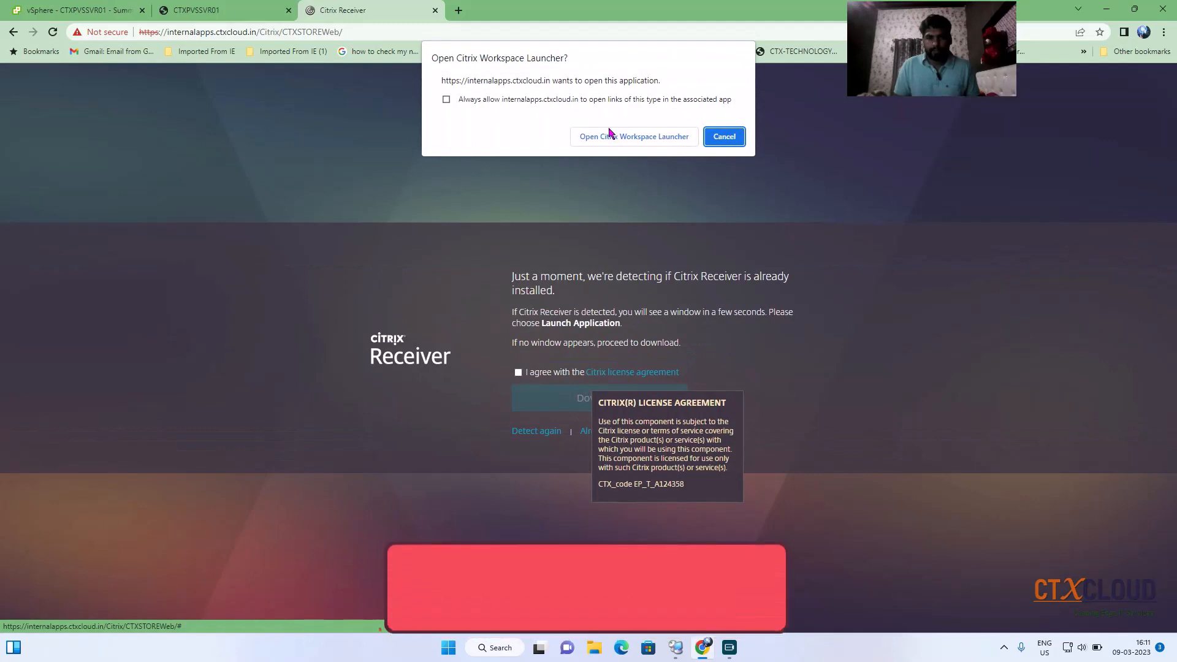
click(612, 131)
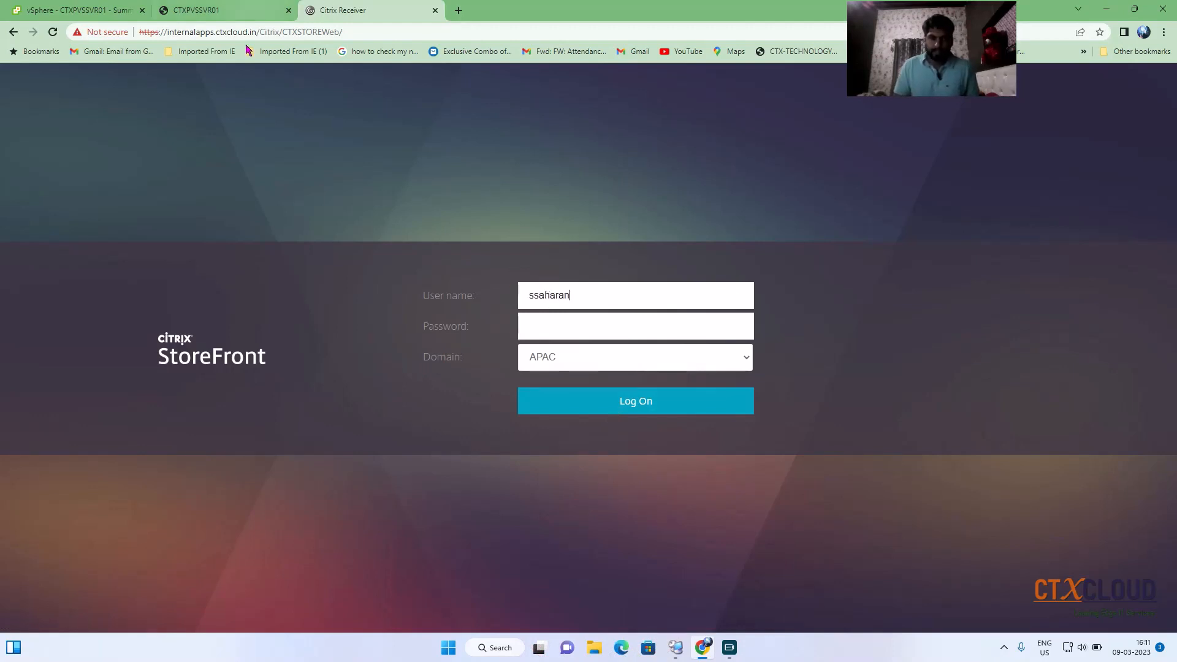
Step: Switch to Remote Desktop Connection Manager and, on CTXADSVR01, check the members of the Citrix-Baseline-User group
click(675, 647)
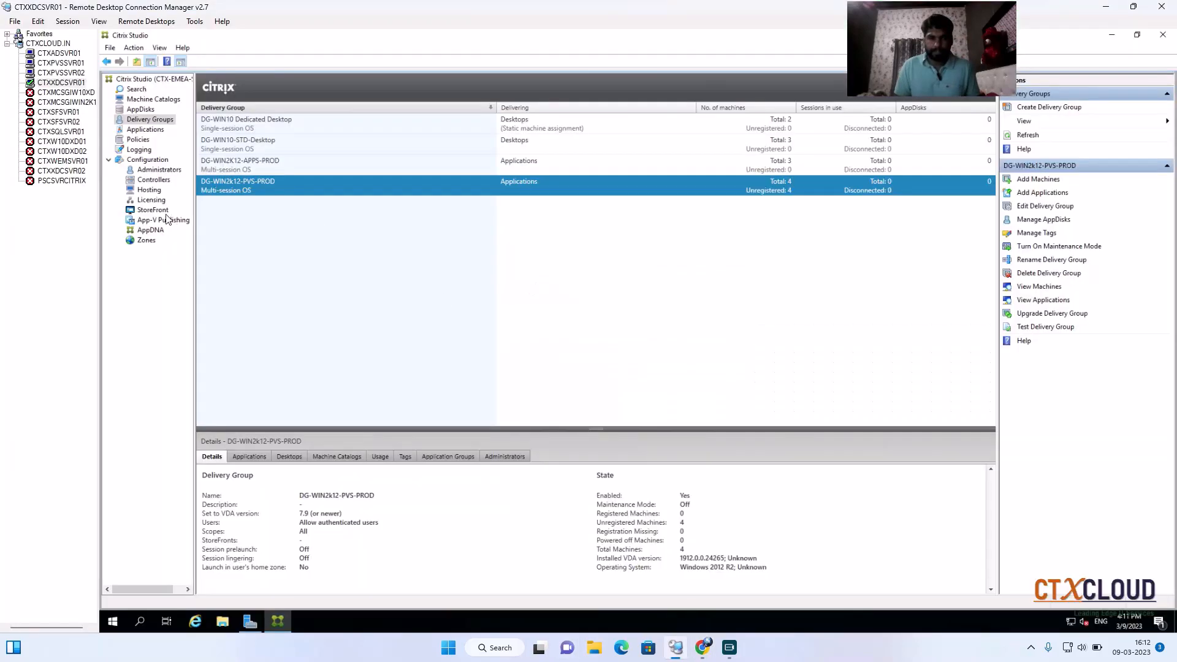
click(61, 54)
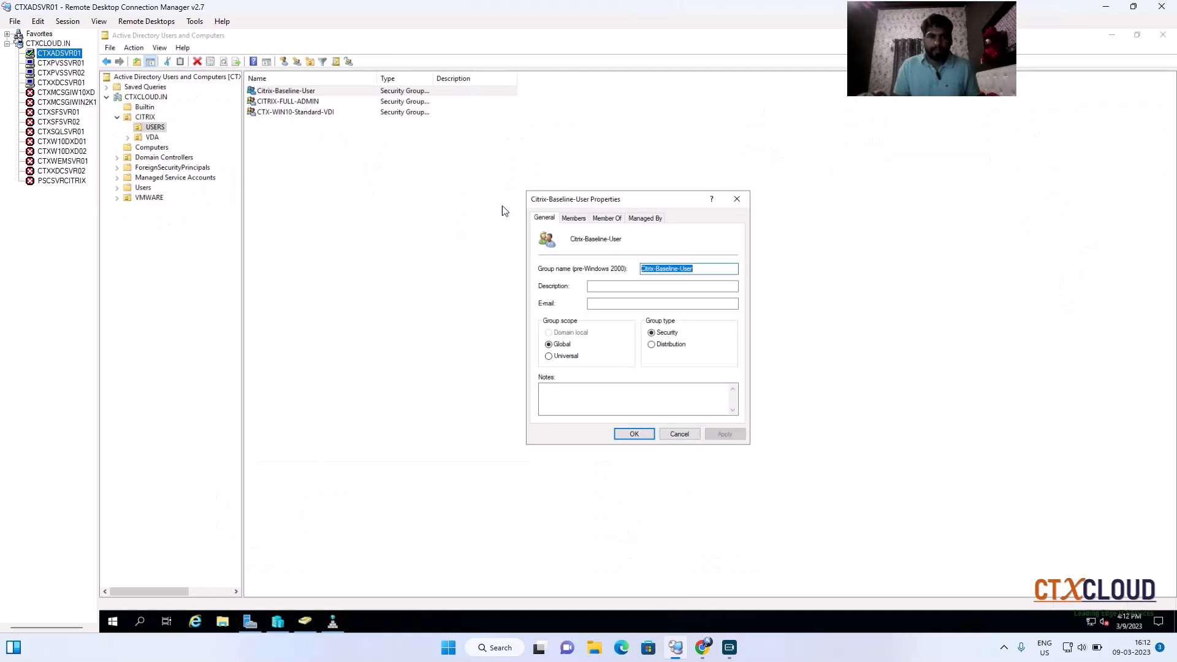
click(651, 431)
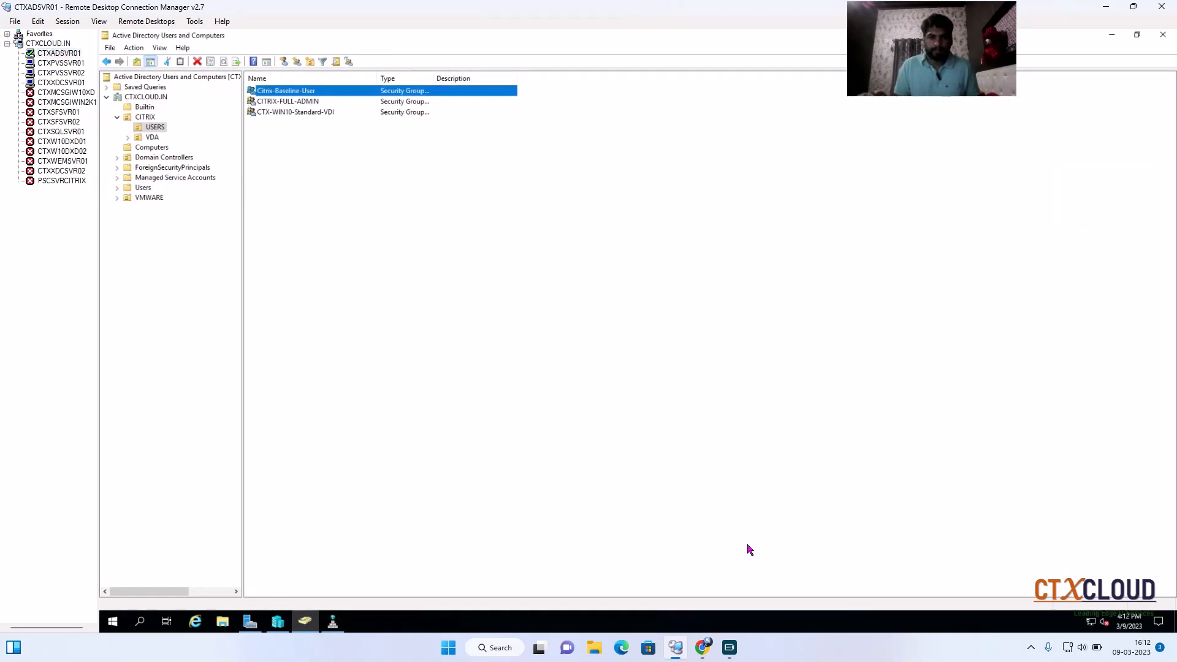
double_click(303, 91)
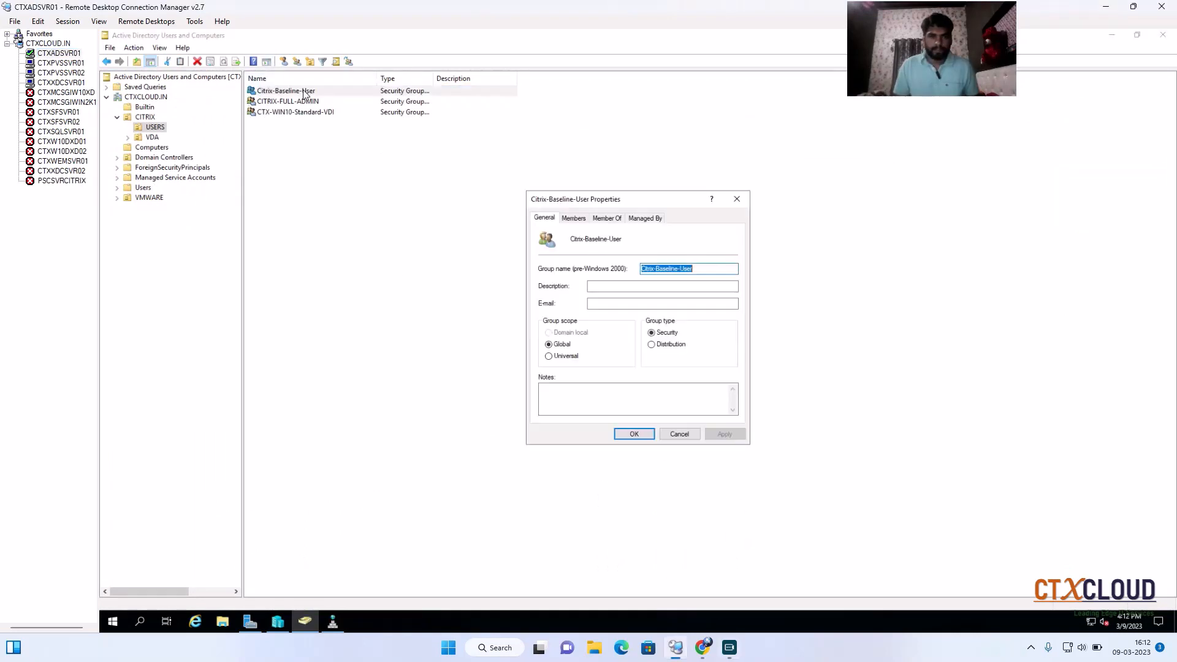
click(580, 219)
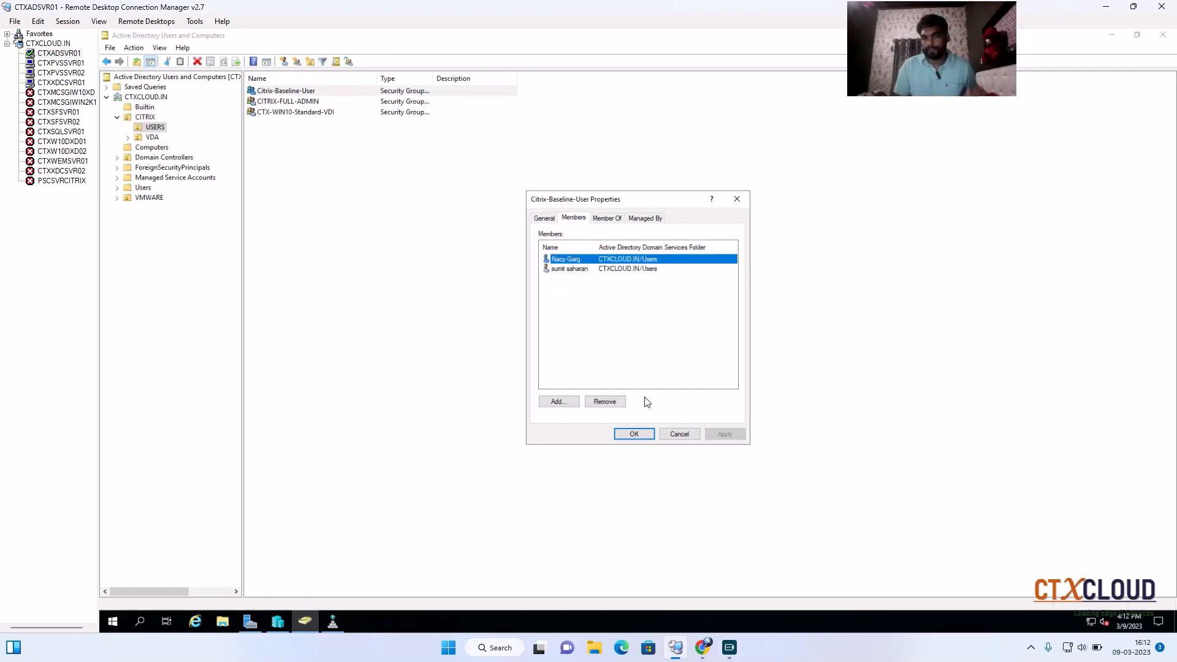
click(635, 434)
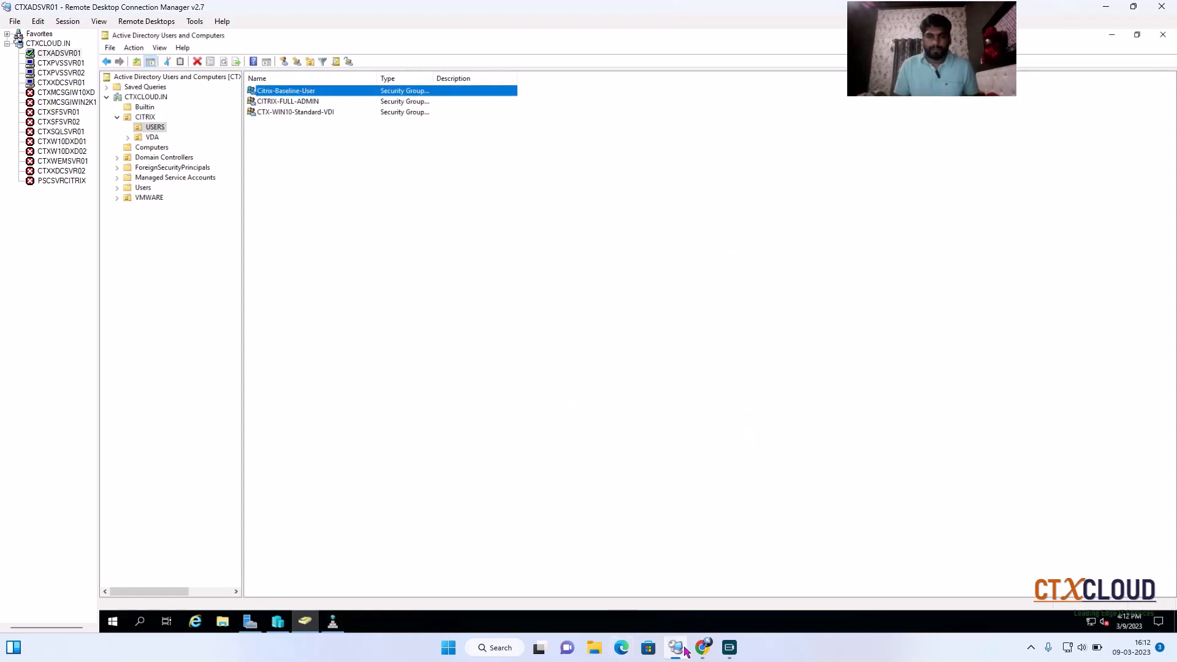
Step: Back in Chrome, enter the account password on the StoreFront logon form
click(703, 648)
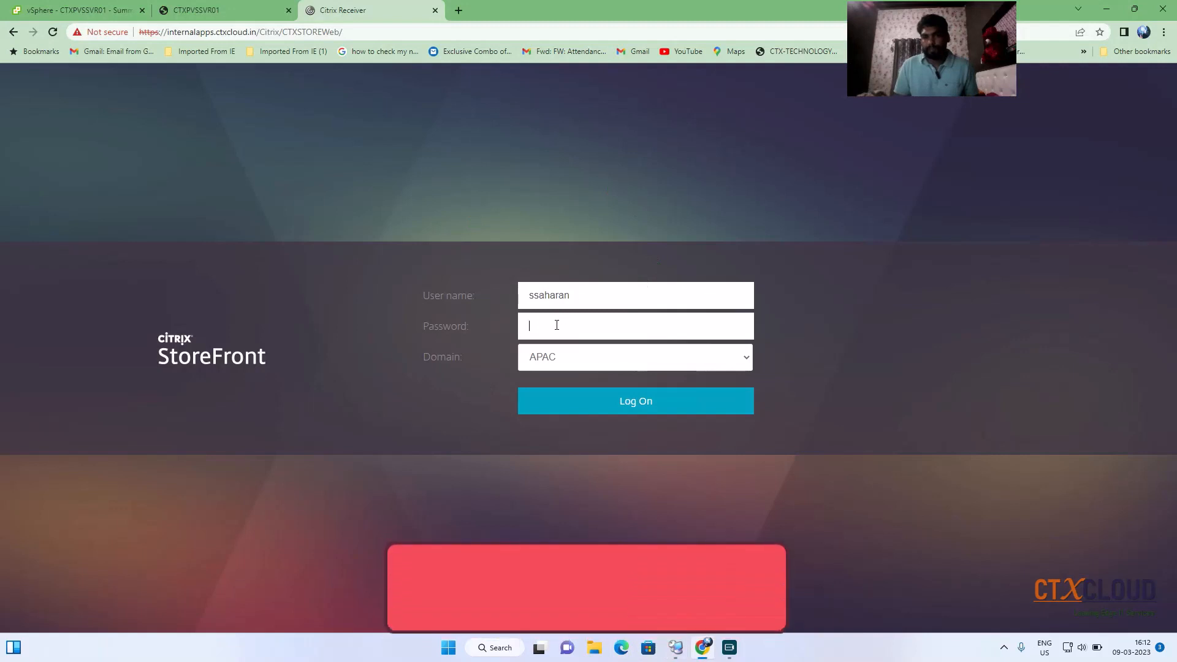
click(631, 330)
text(••••••••)
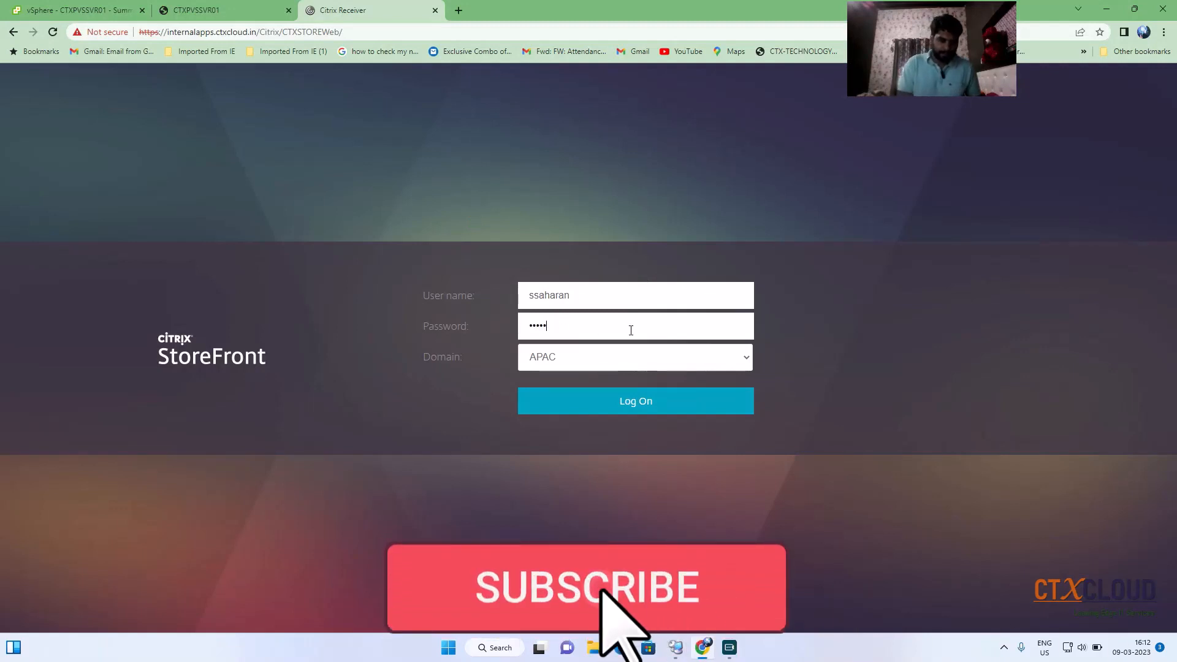